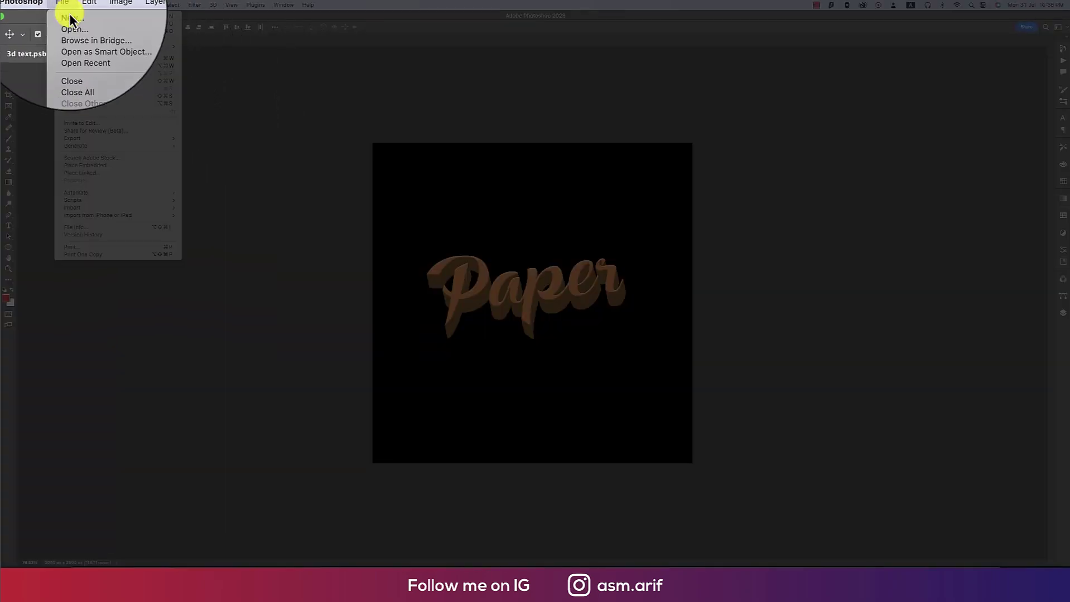
Create a new 2000×2000 document named '3d'
click(71, 20)
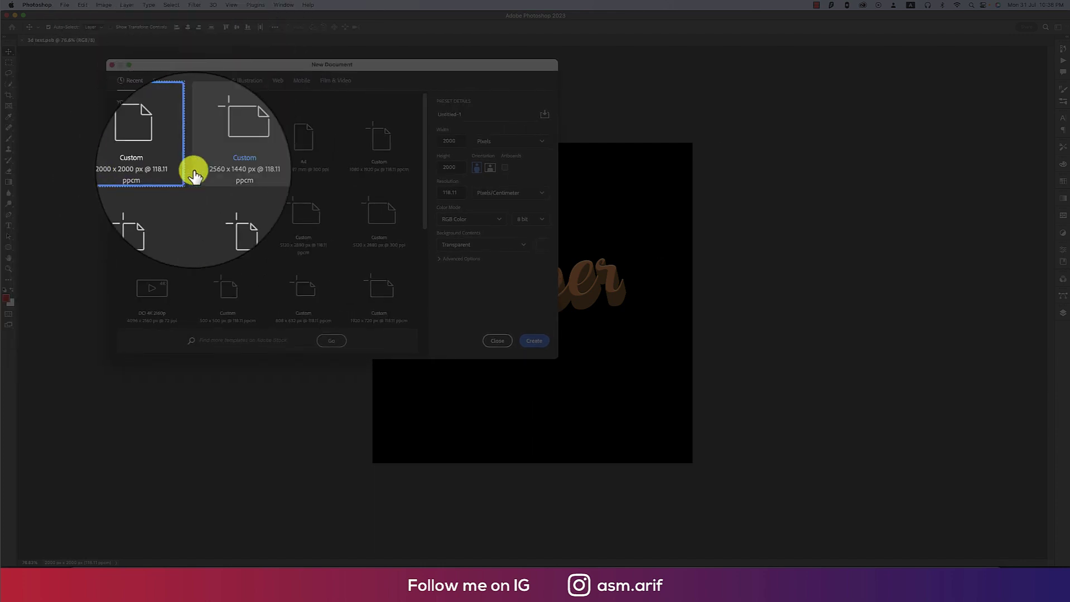
click(465, 117)
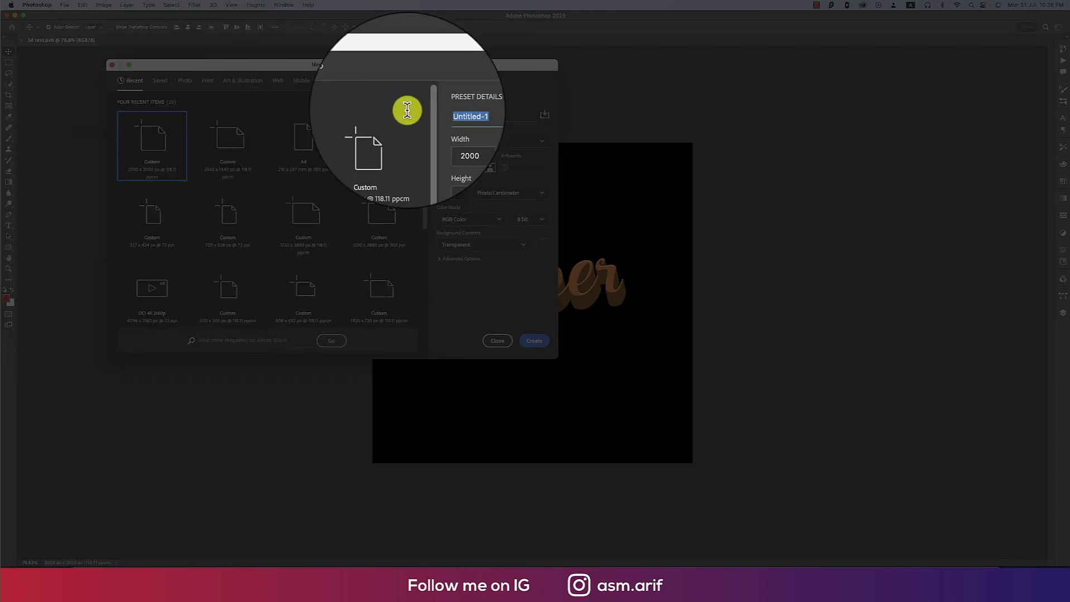
text(3d)
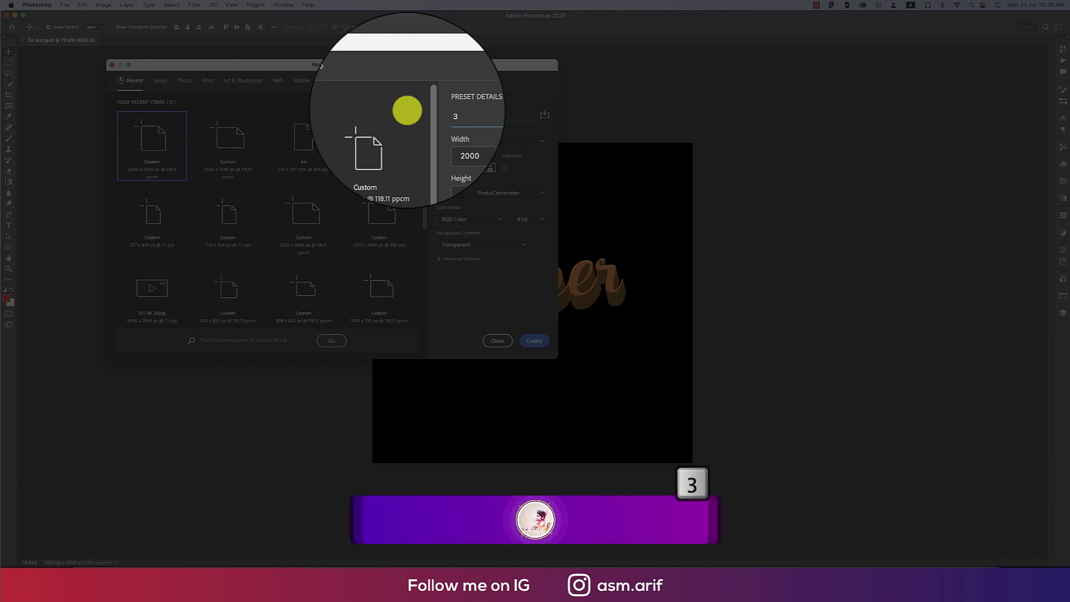
click(533, 341)
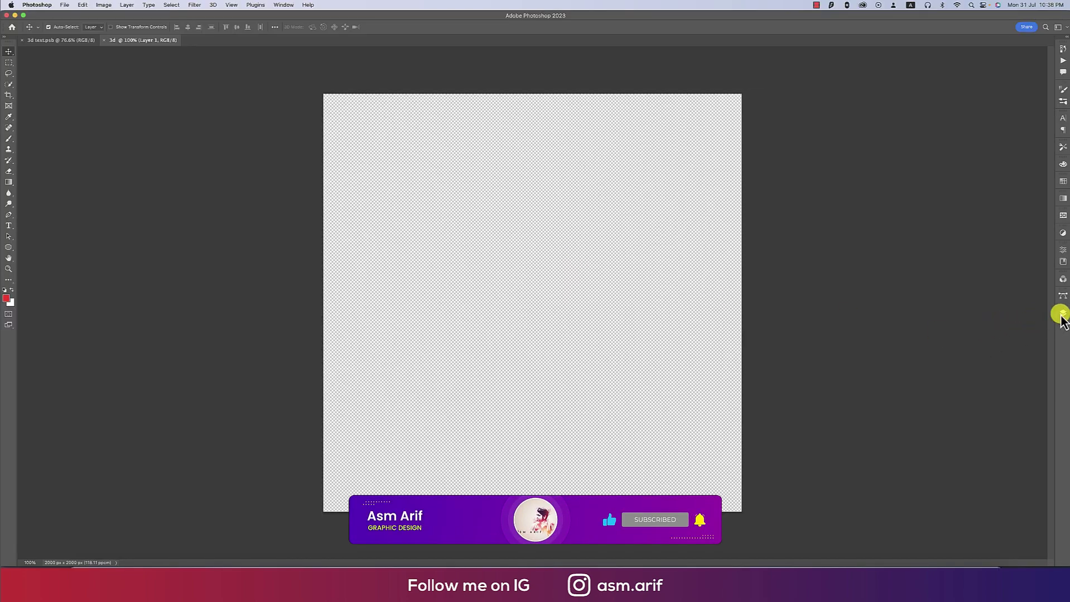
Add a Solid Color fill layer in near-black #101010
click(1062, 313)
click(1005, 519)
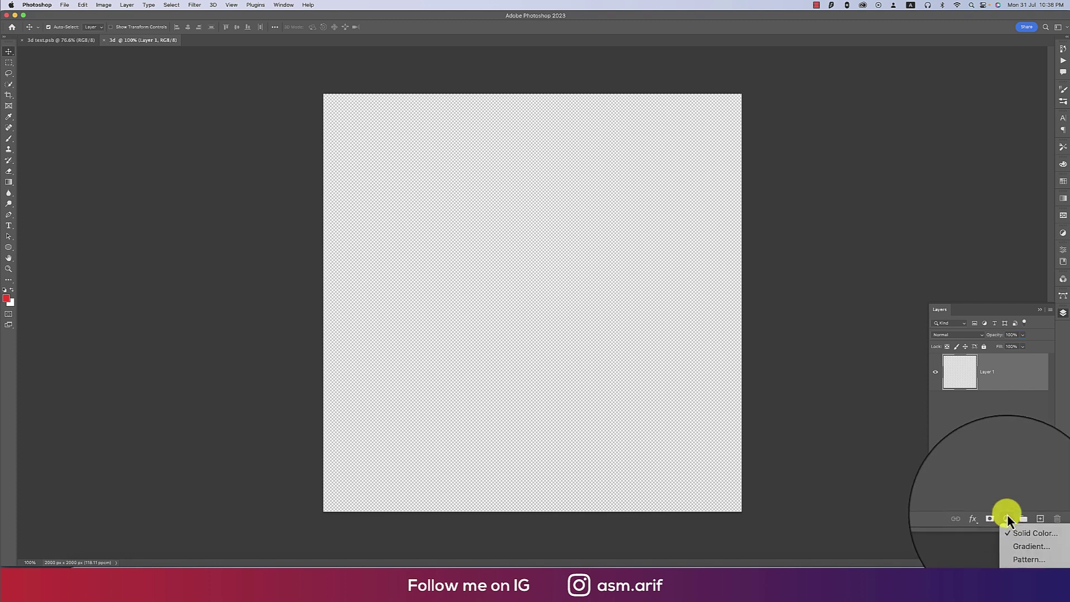
click(1014, 526)
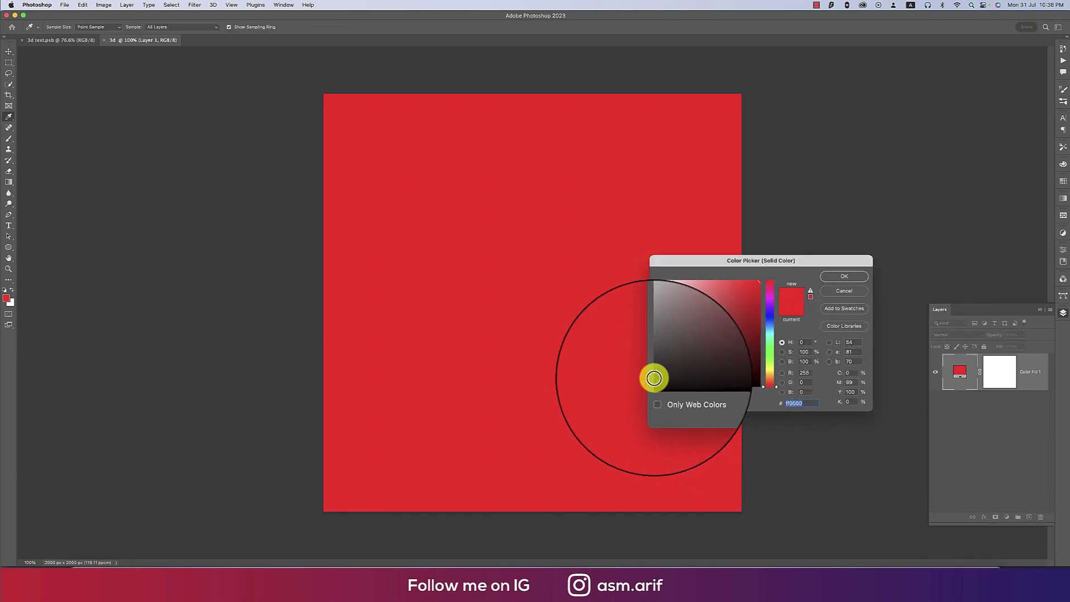
click(655, 381)
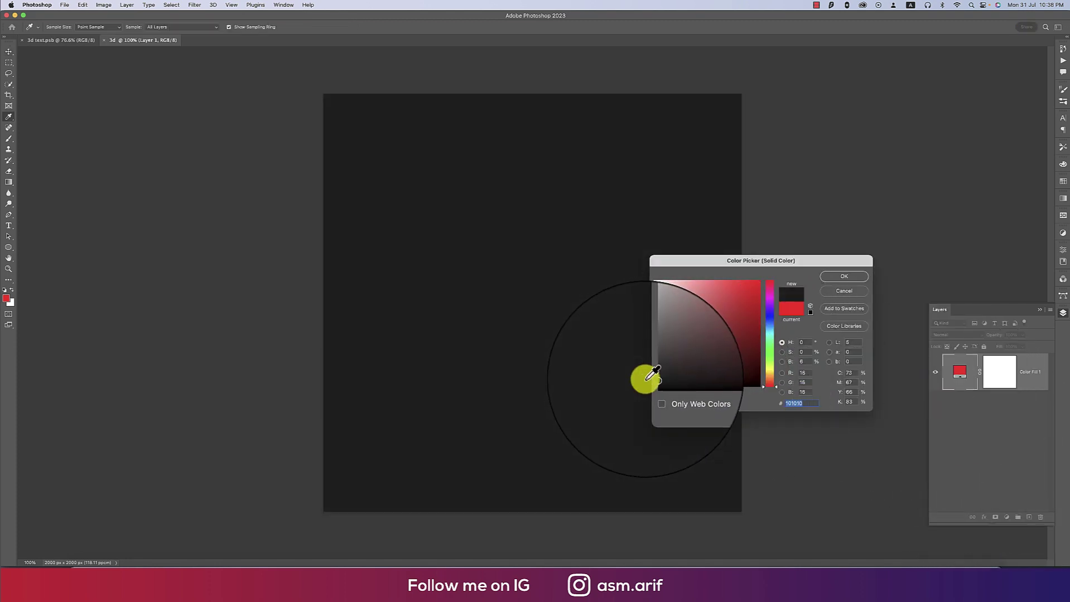
click(828, 277)
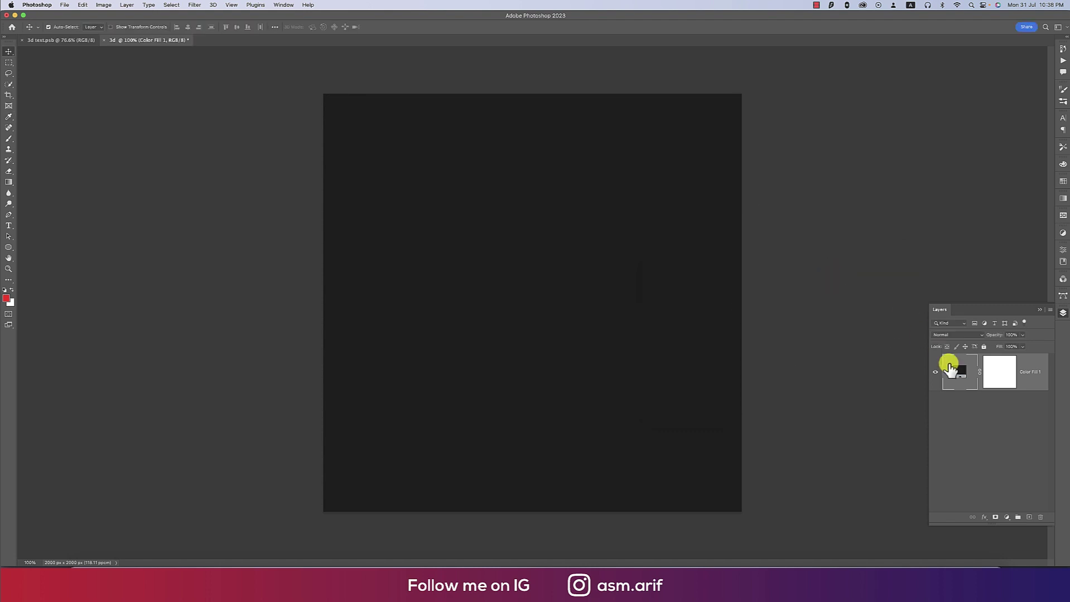
Type 'paper' in the script font and scale it up about five times
click(11, 227)
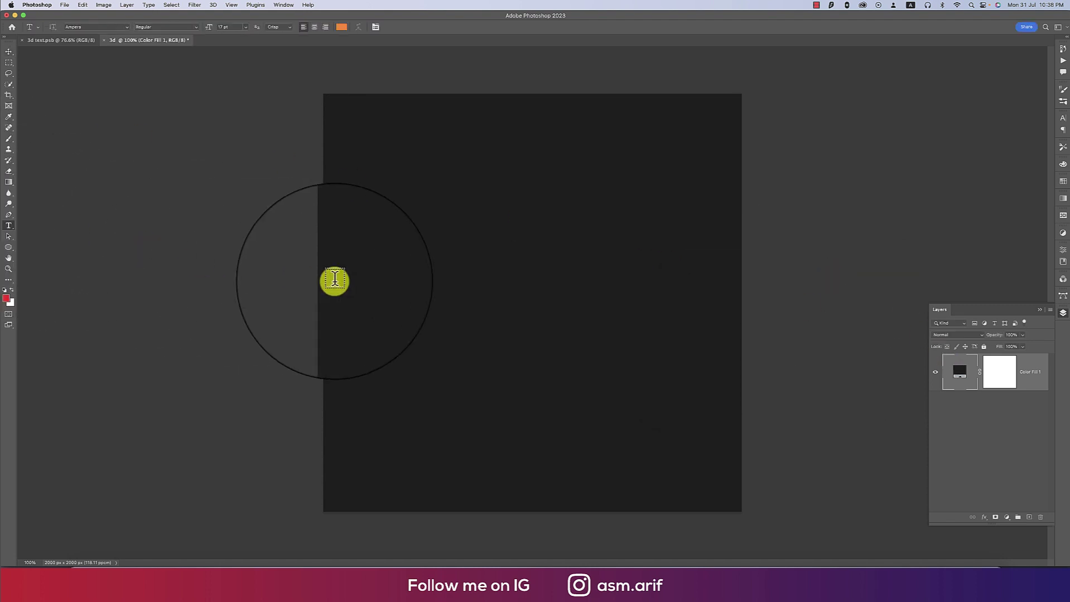
click(420, 217)
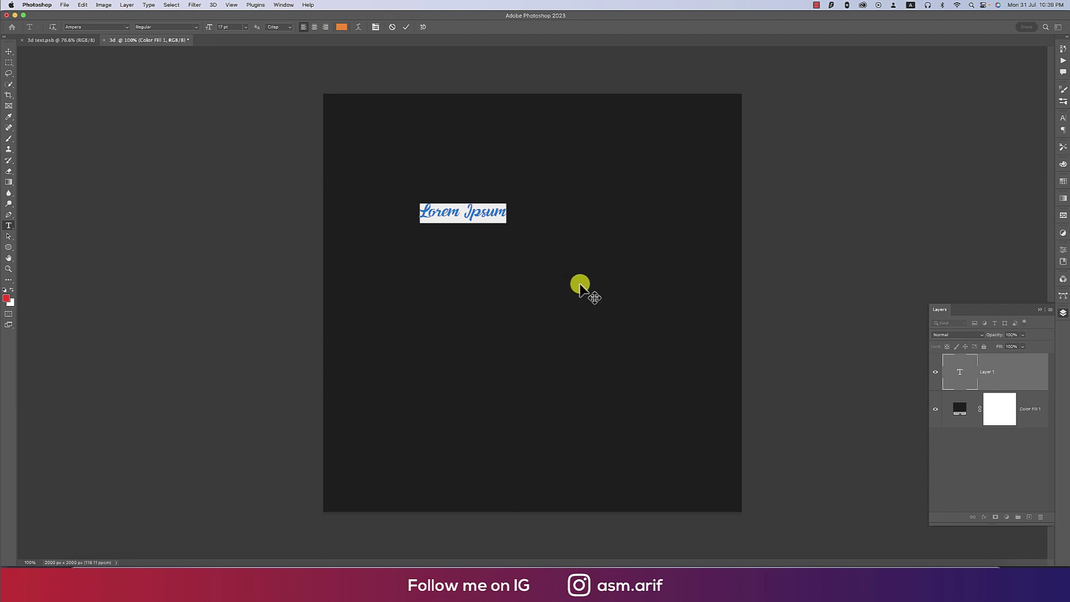
click(128, 28)
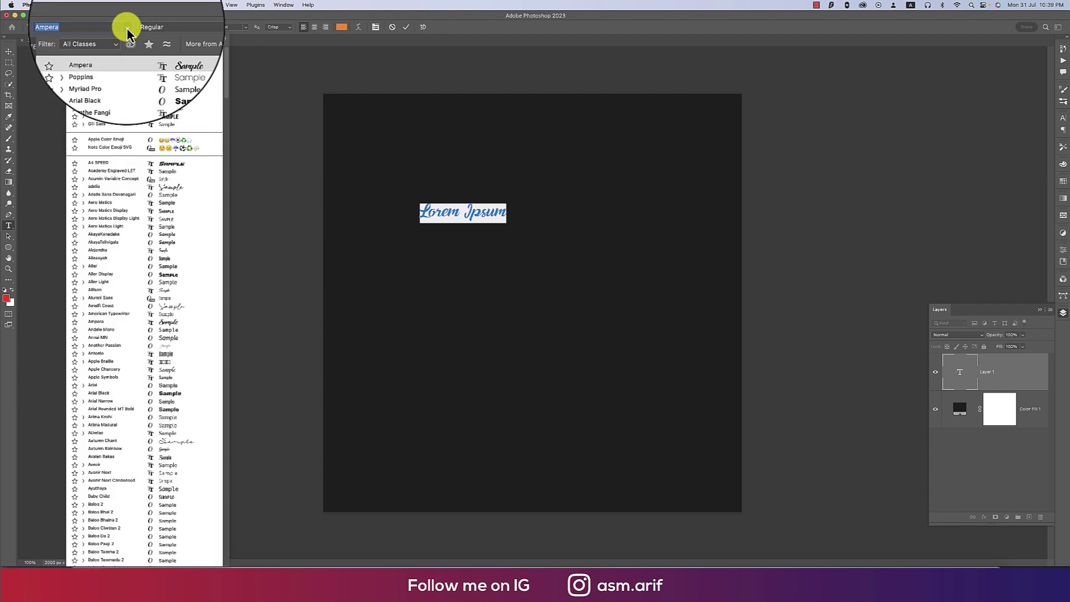
click(127, 31)
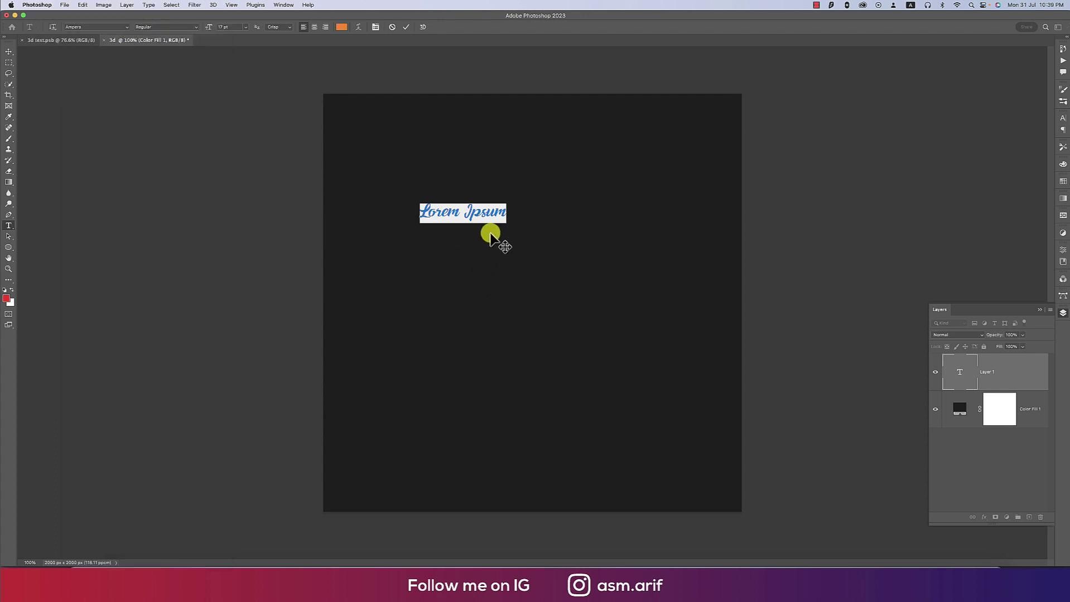
text(pape)
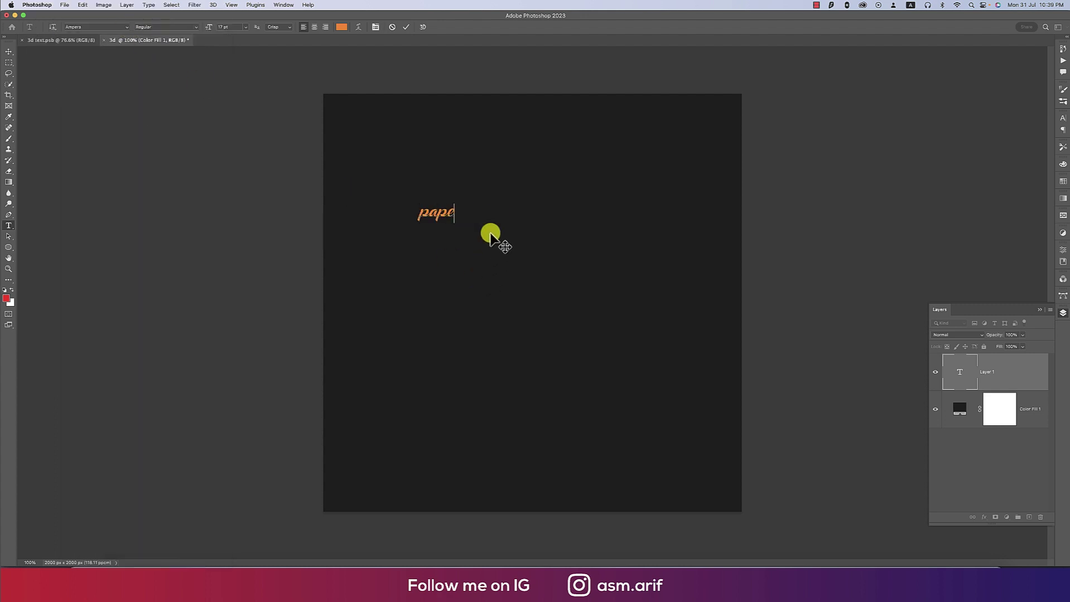
text(r)
click(9, 52)
key(super+t)
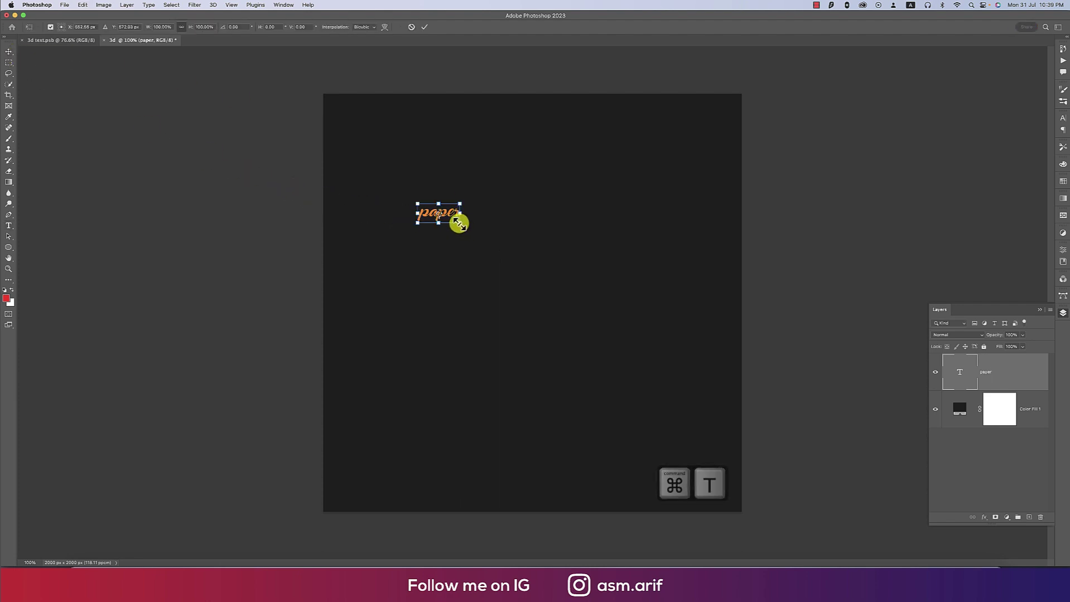
drag(459, 223, 602, 353)
key(Return)
Change the first letter to a capital P and move 'Paper' toward the canvas centre
double_click(458, 259)
click(466, 250)
double_click(419, 249)
click(468, 258)
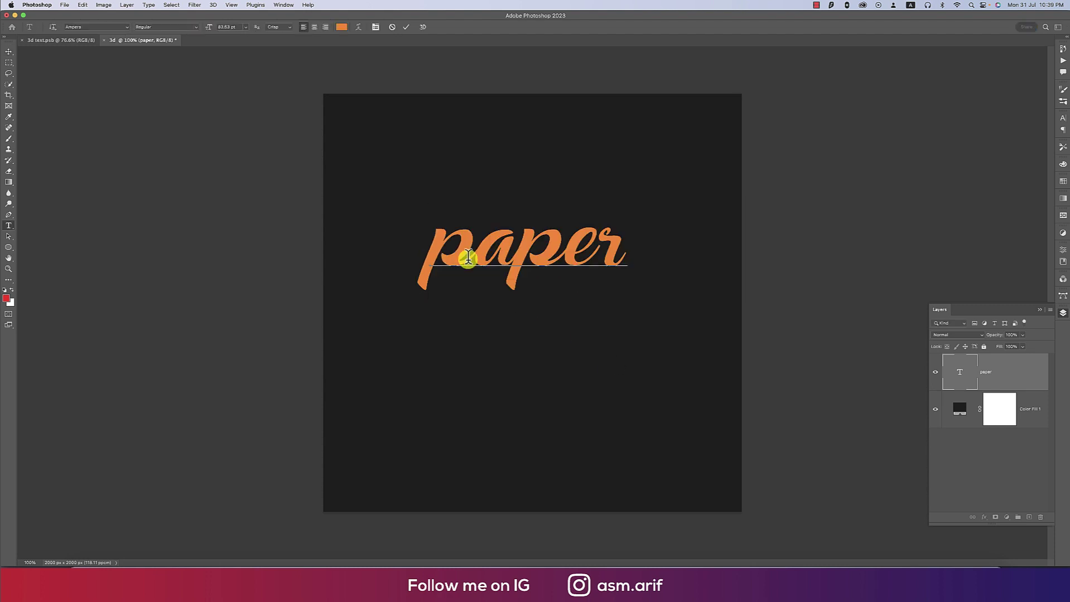
key(BackSpace)
text(P)
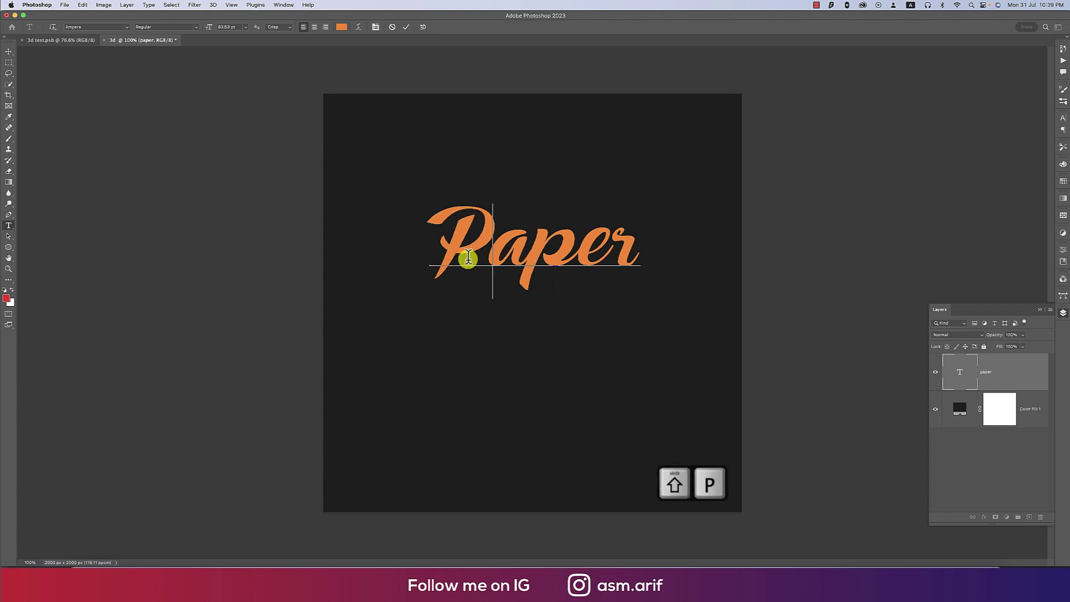
click(406, 27)
drag(590, 266, 580, 269)
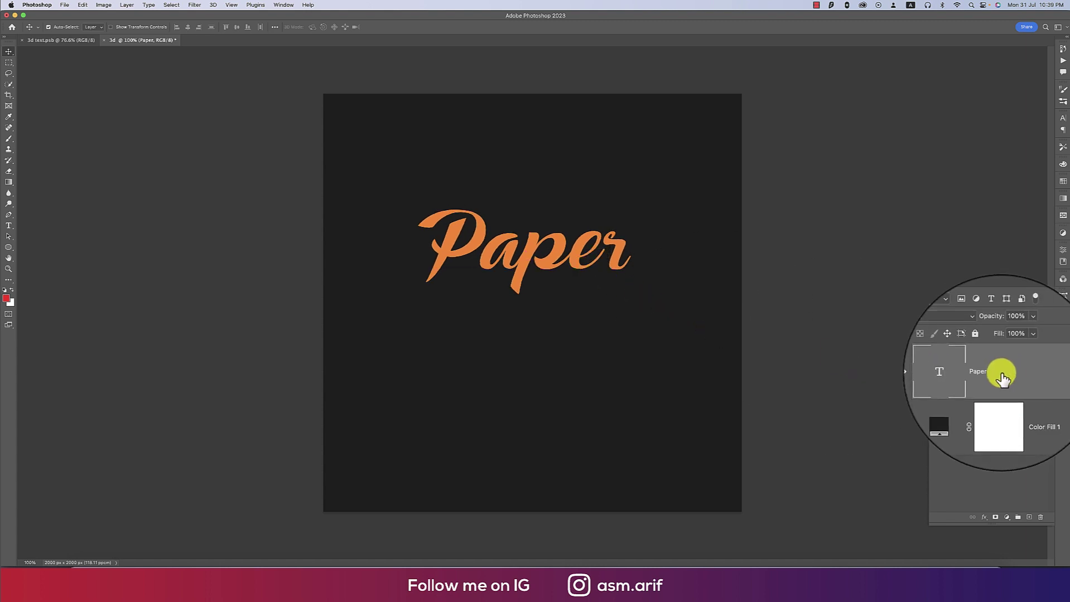
Duplicate the Paper layer, name the top copy 'up', and nudge the lower 'd' layer down
key(super+j)
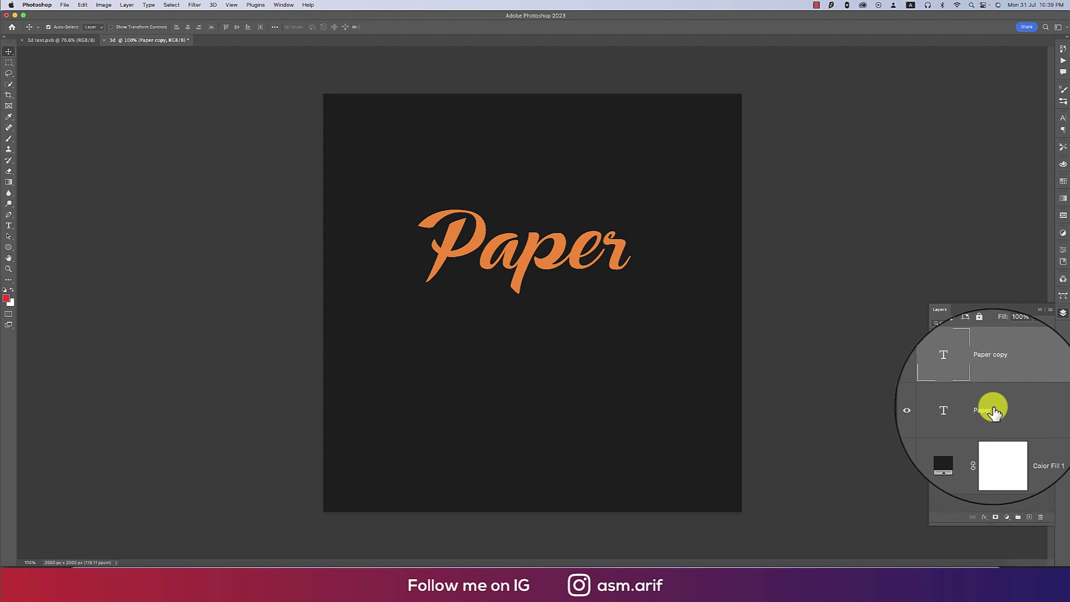
click(987, 412)
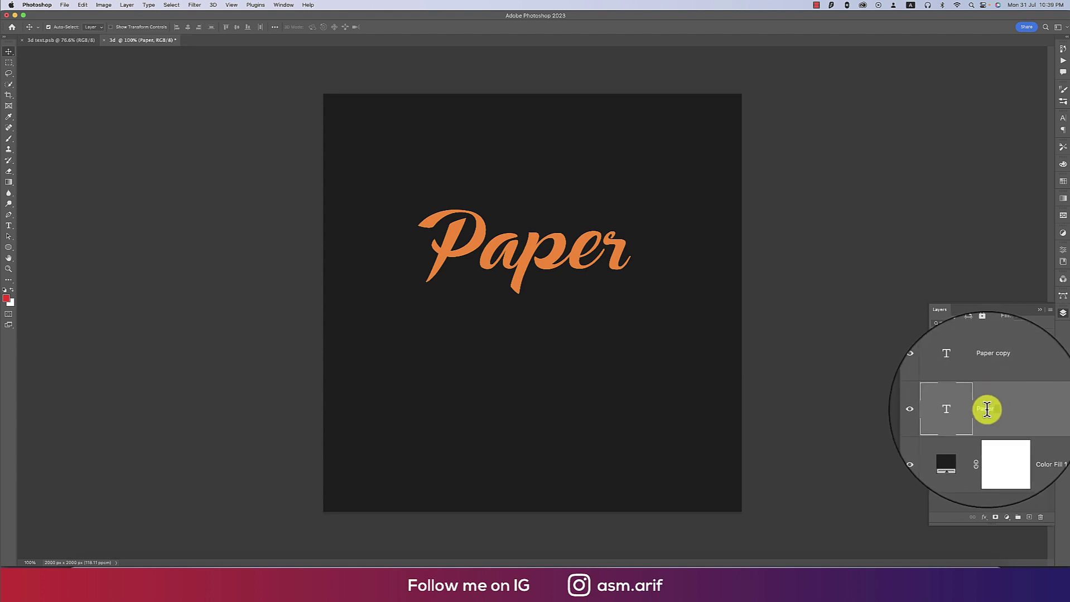
click(994, 375)
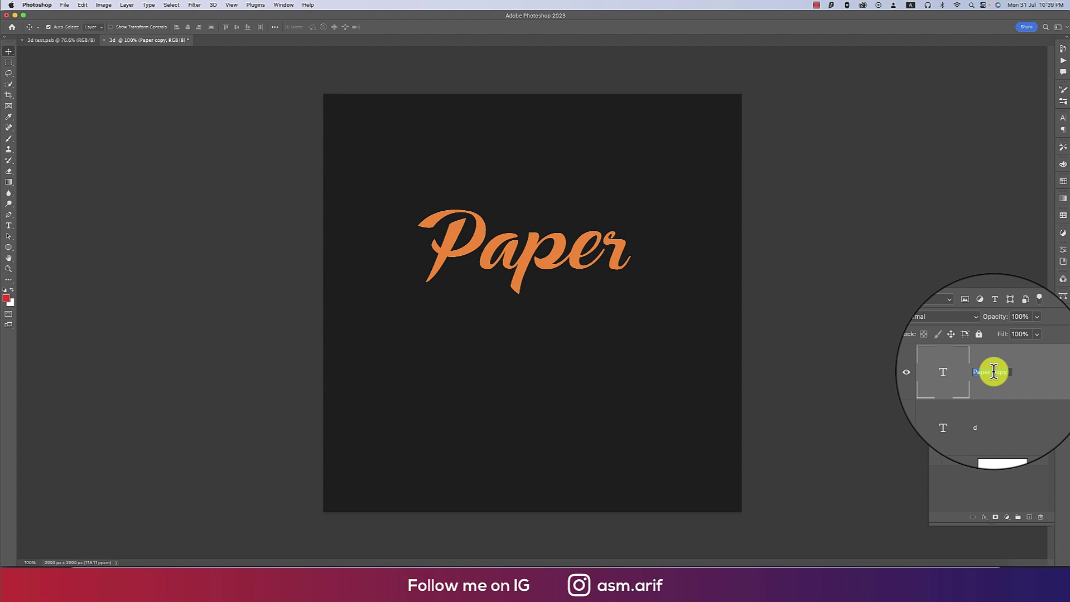
text(up)
click(984, 413)
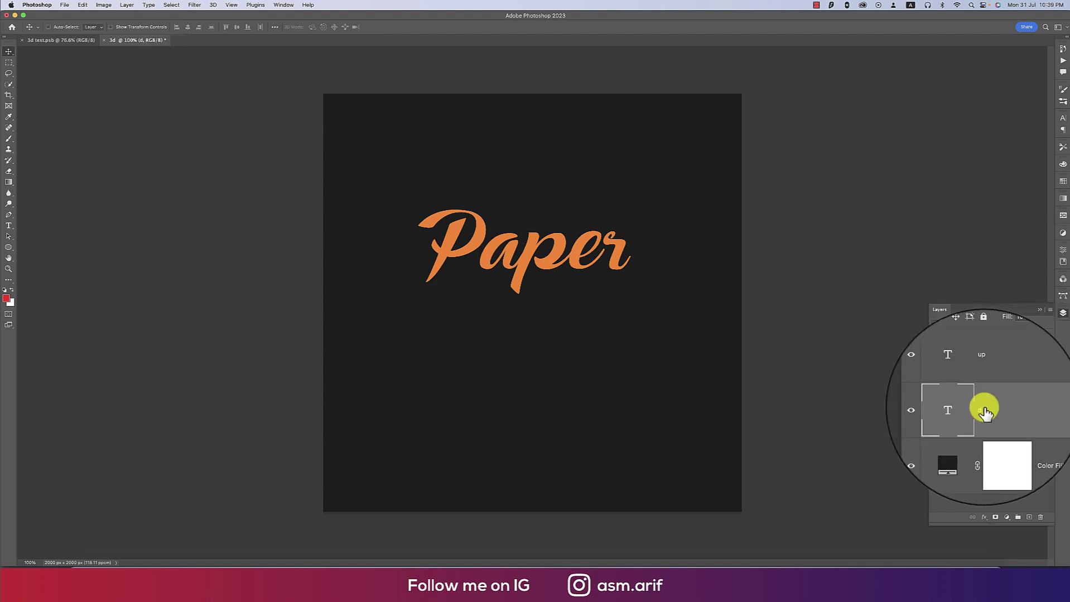
key(super+Down)
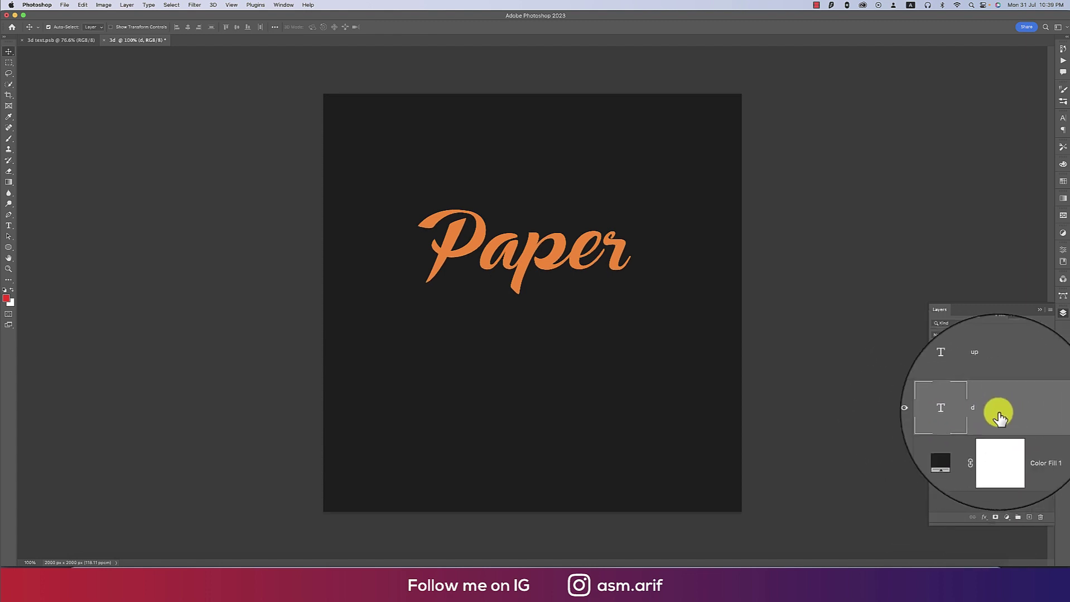
double_click(961, 413)
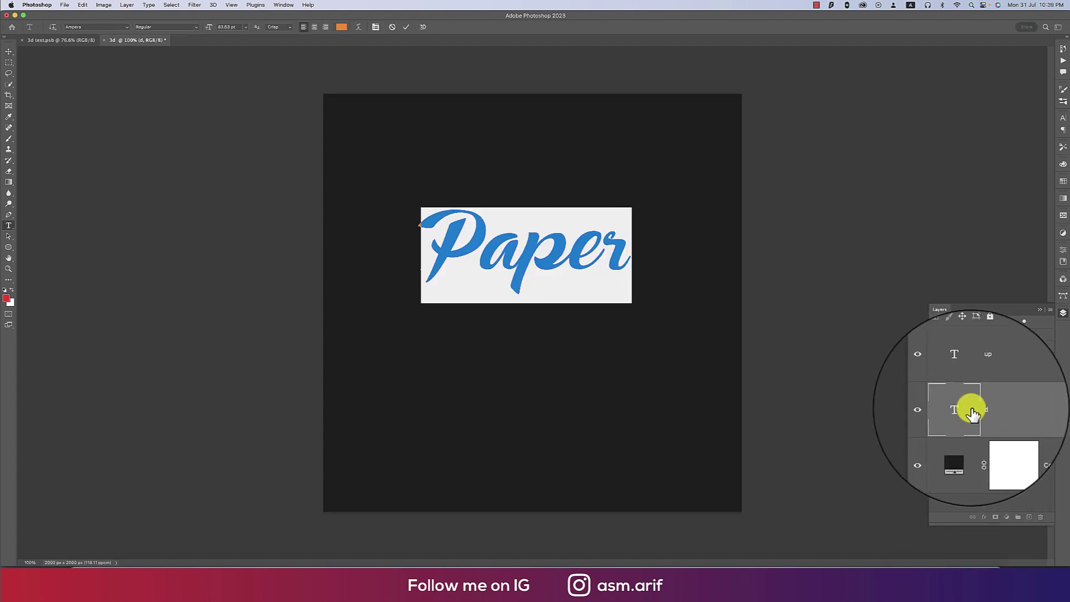
Build about 55 stacked copies of the text layer, each nudged slightly lower
click(998, 417)
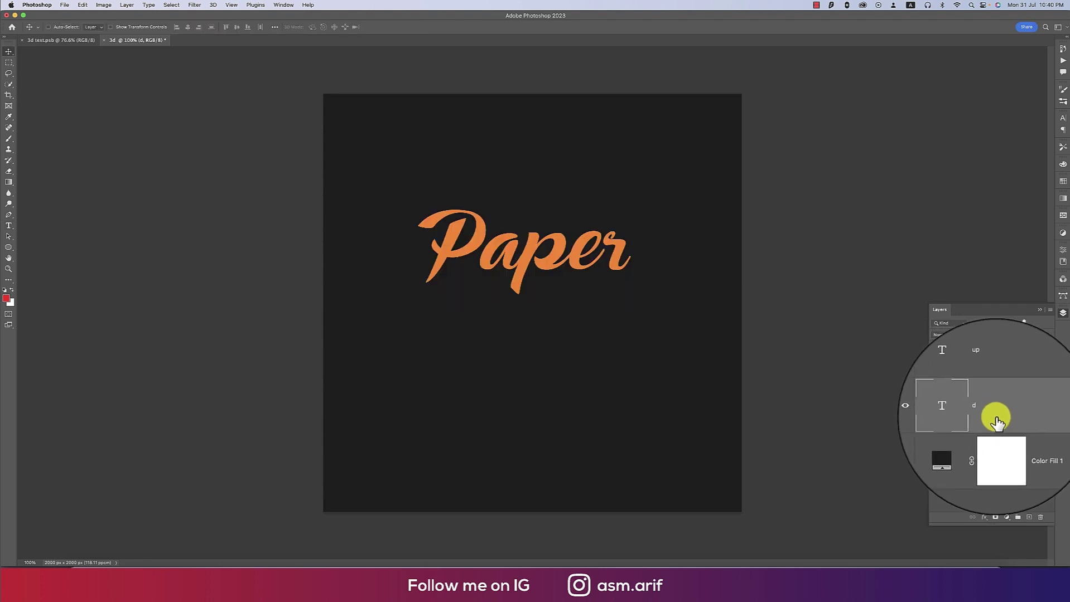
key(super+j)
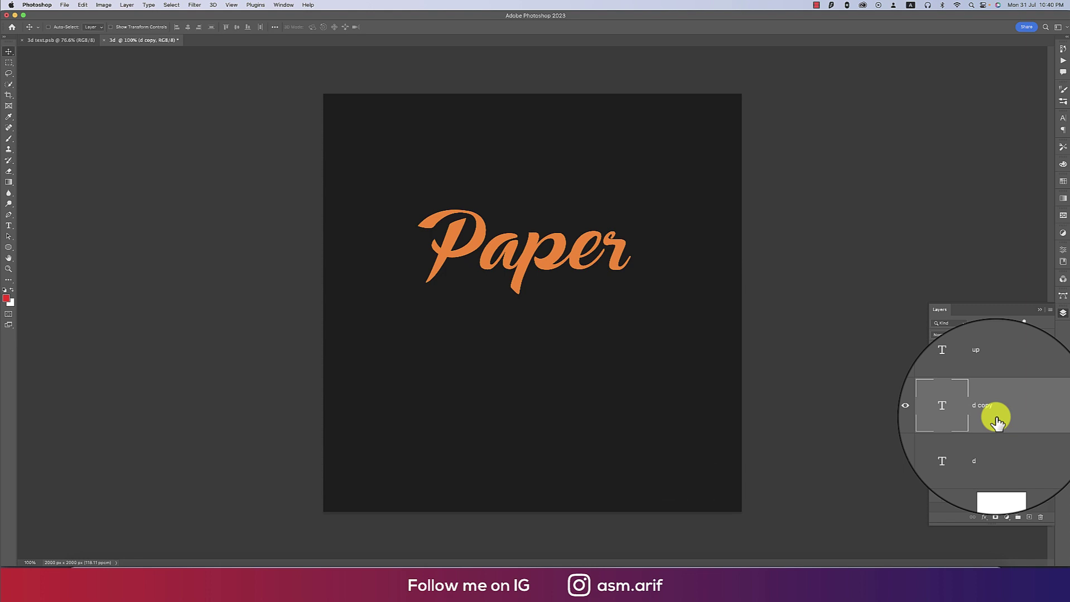
key(super+Down)
key(super+j)
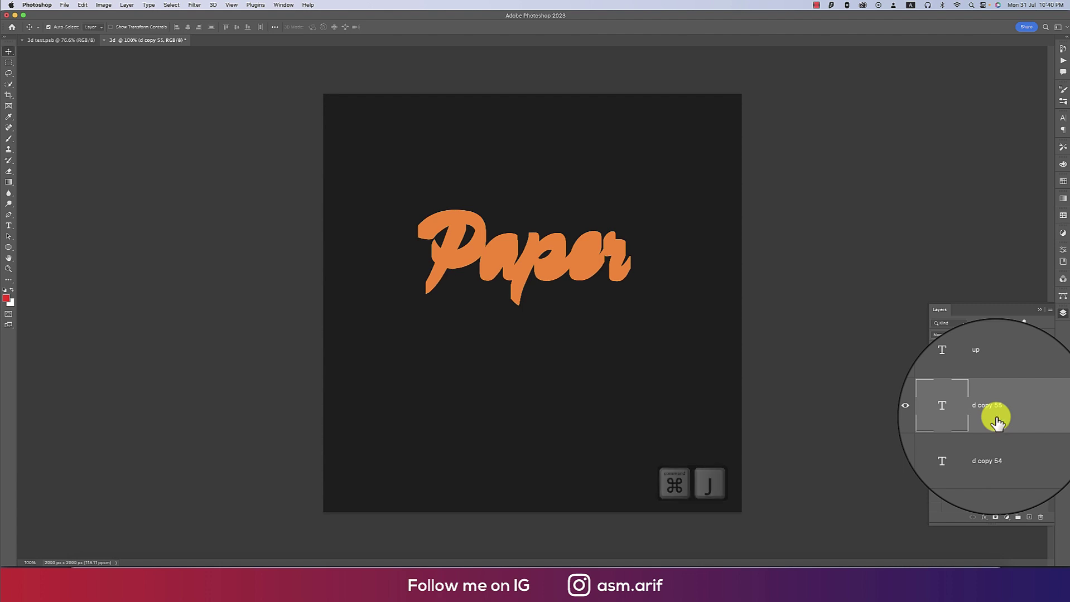
scroll(998, 422, down, 10)
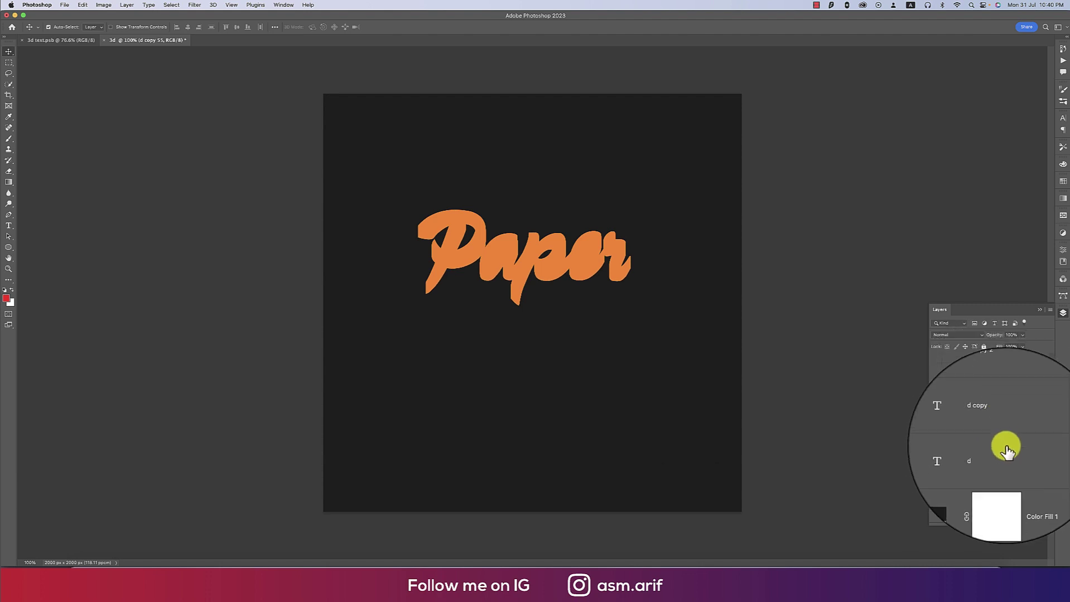
Select all the stacked text copies and group them
shift+click(1007, 456)
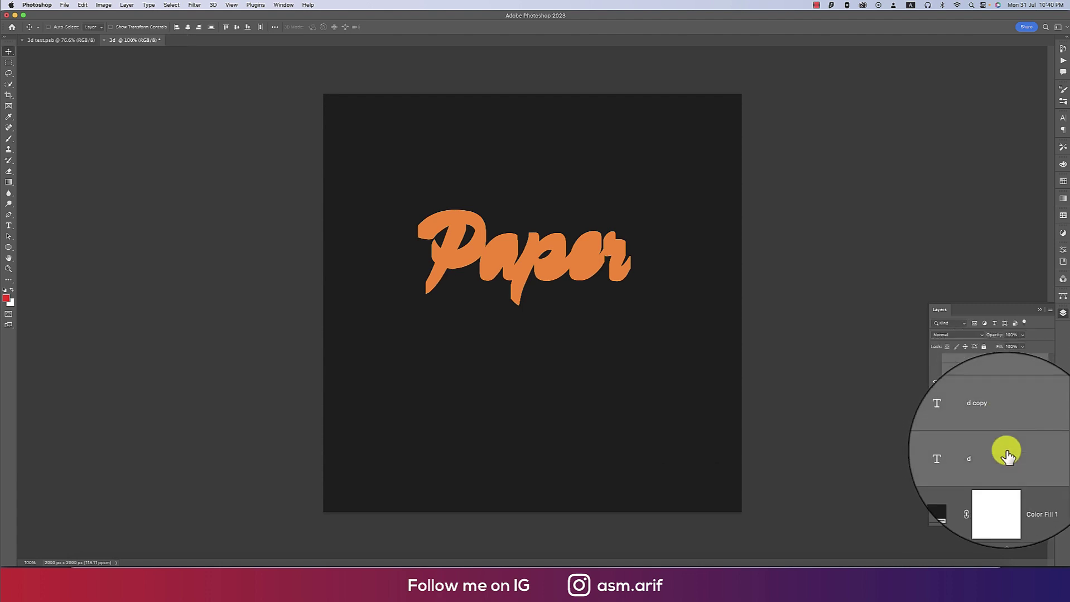
key(super+g)
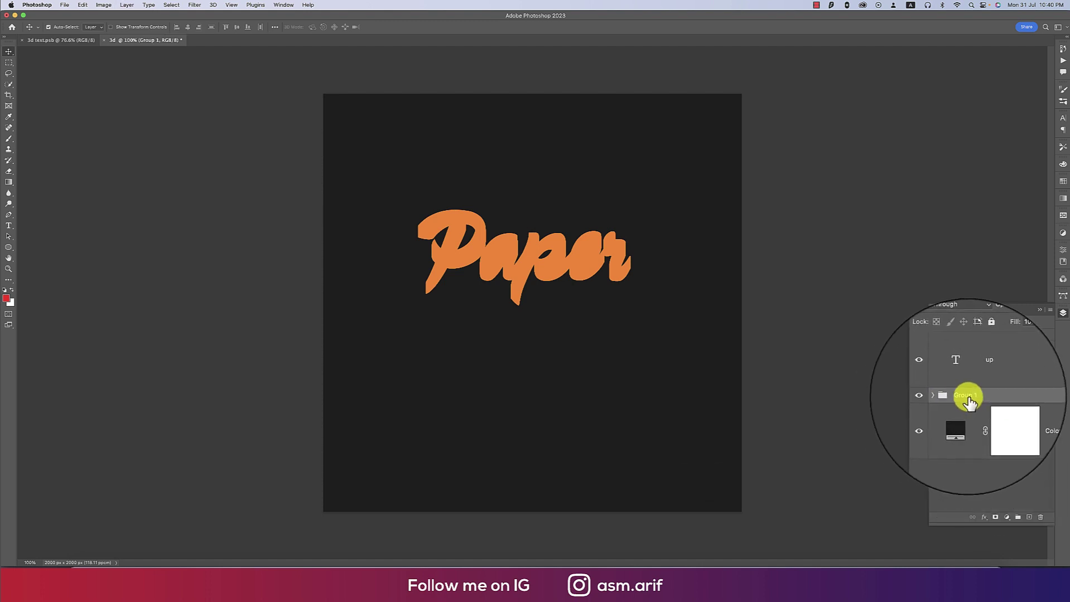
right_click(959, 400)
click(955, 431)
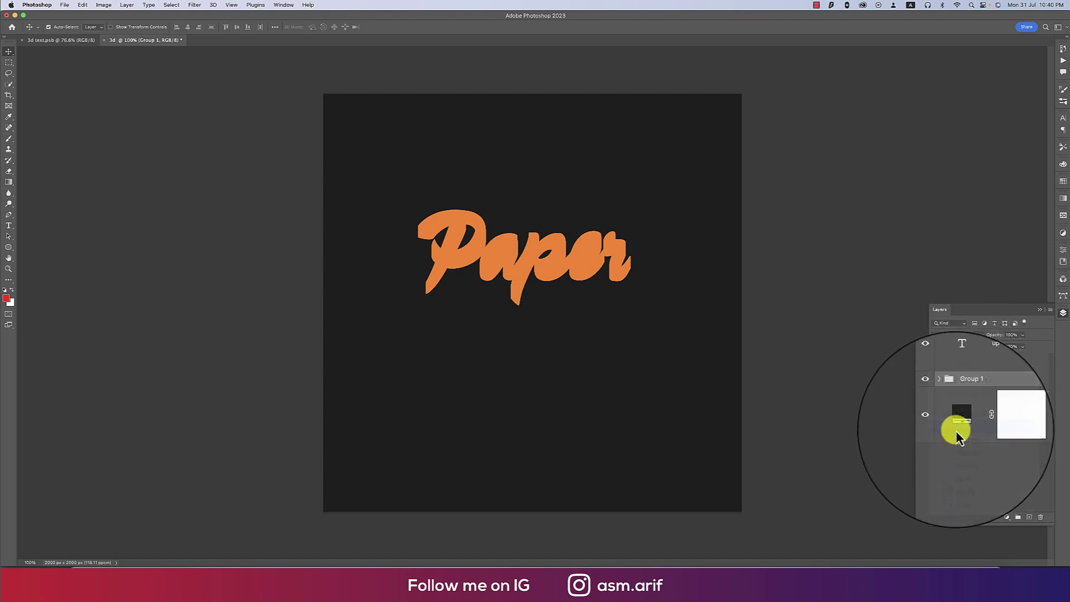
Add a dark red Solid Color fill layer clipped to the group of copies
click(1007, 518)
click(1022, 530)
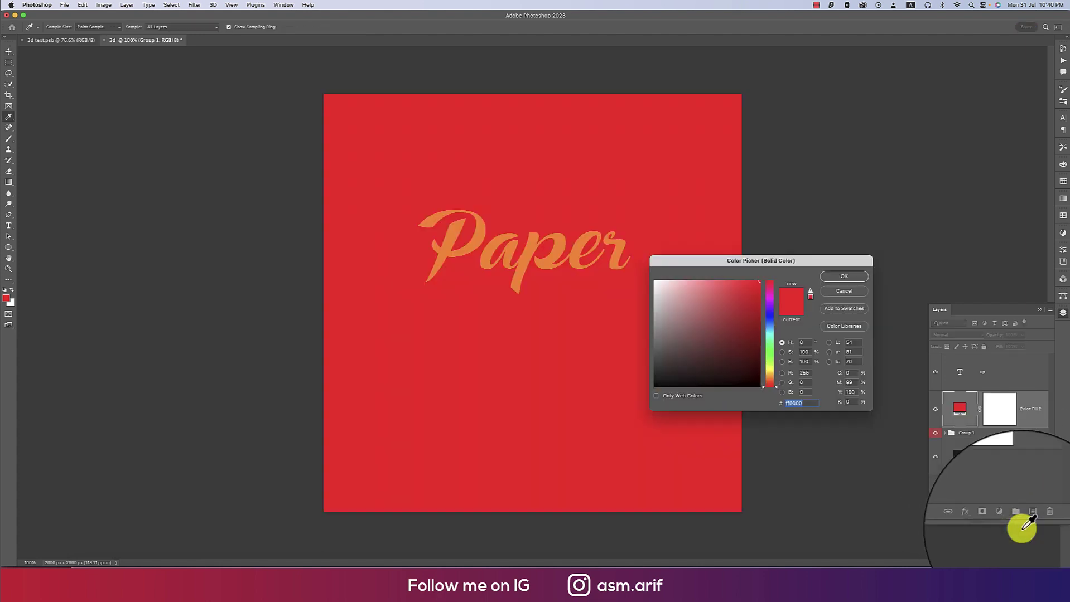
click(759, 329)
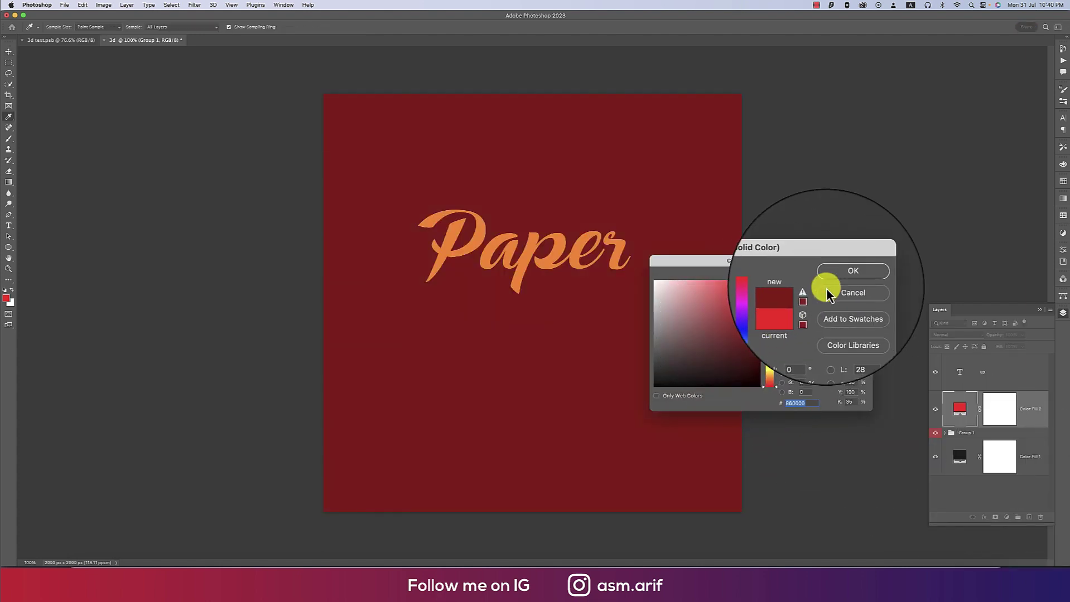
click(832, 271)
right_click(1033, 412)
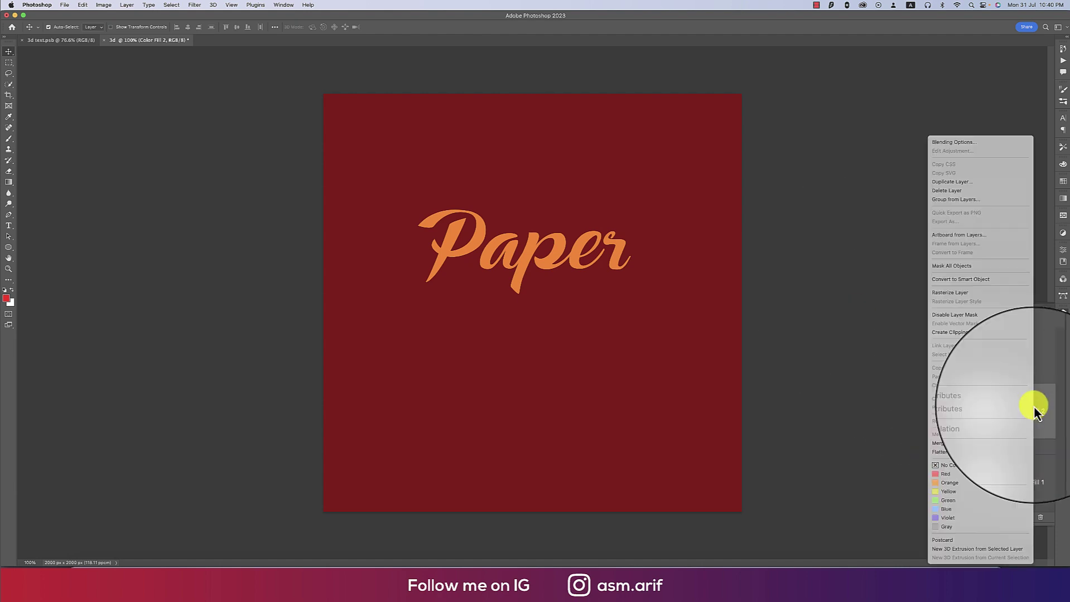
click(973, 336)
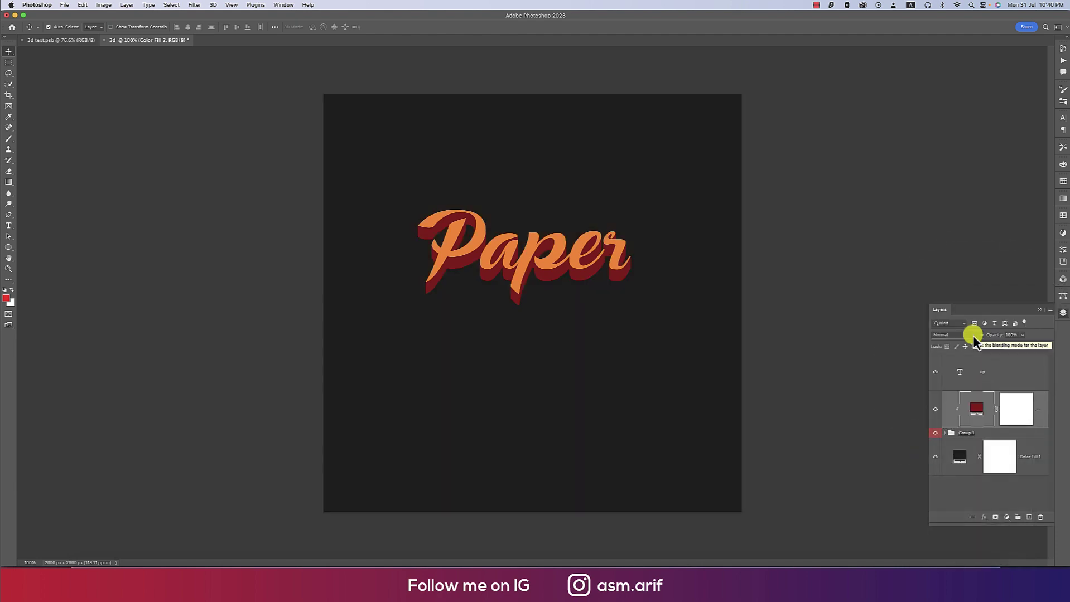
Change the clipped fill colour to a dark reddish-brown (851c00)
double_click(976, 412)
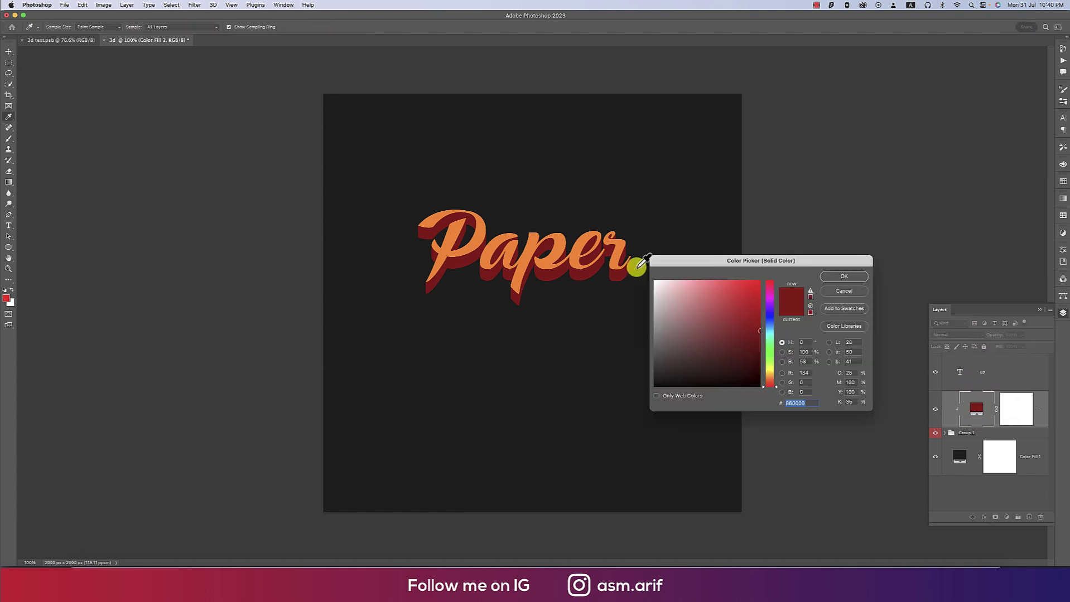
click(615, 262)
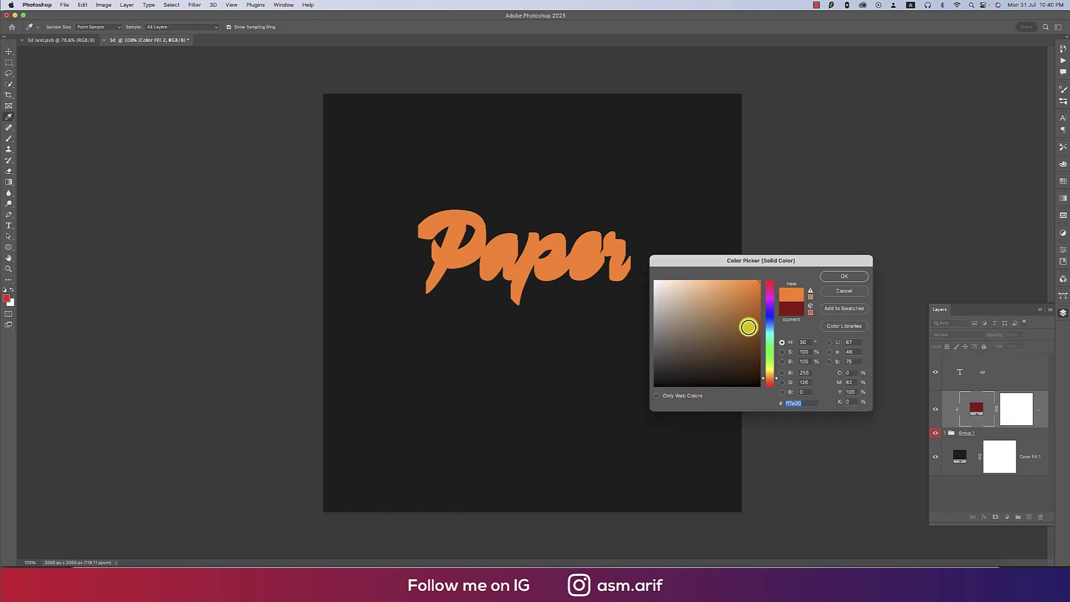
click(761, 332)
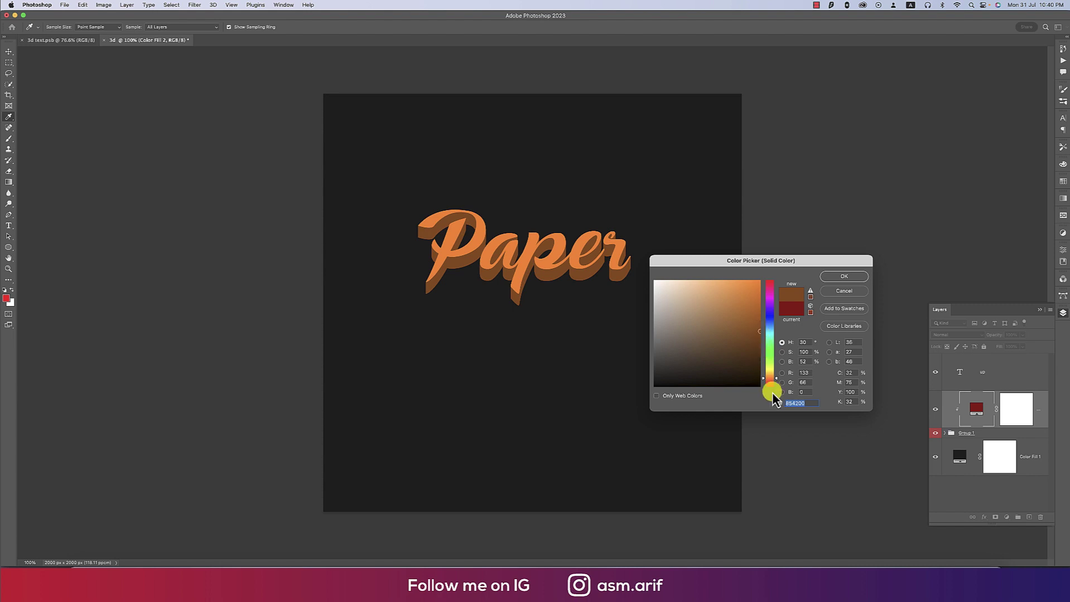
drag(774, 380, 774, 384)
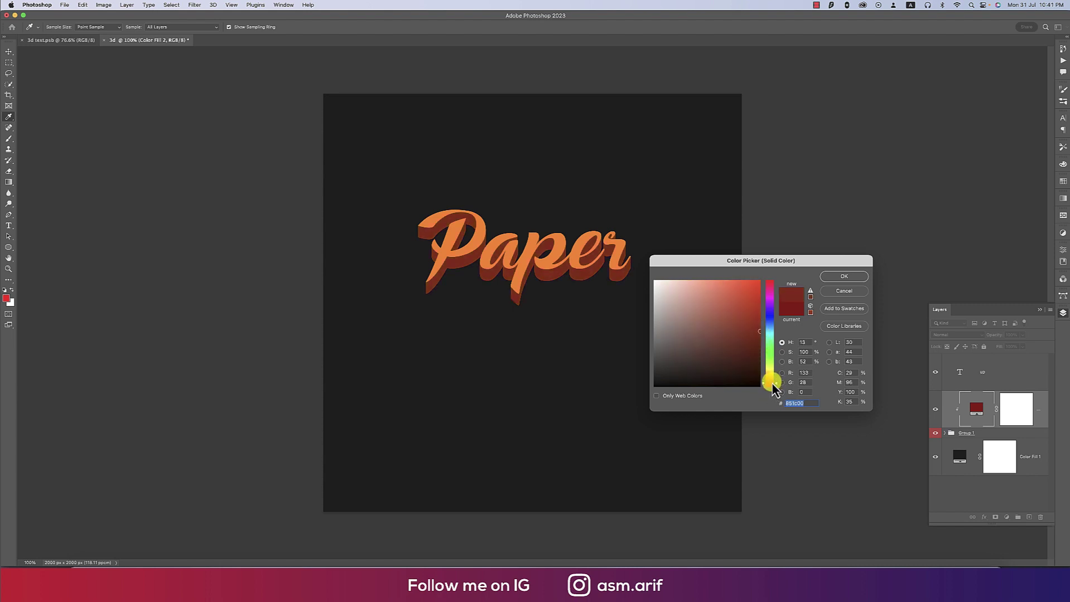
click(838, 278)
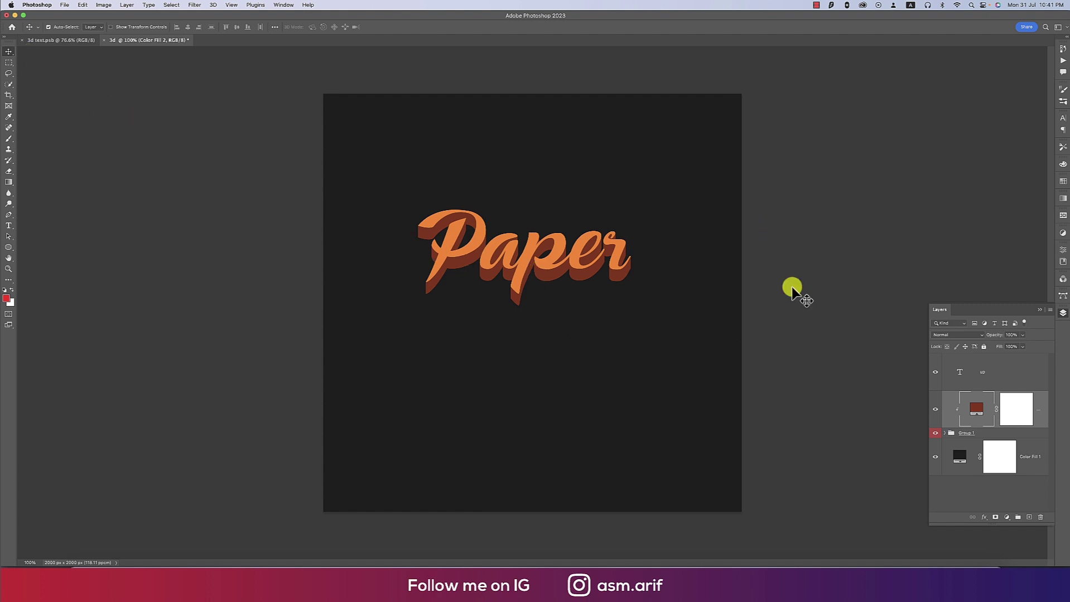
Group the clipped fill and the copies into a group named 'Shadow'
click(1024, 375)
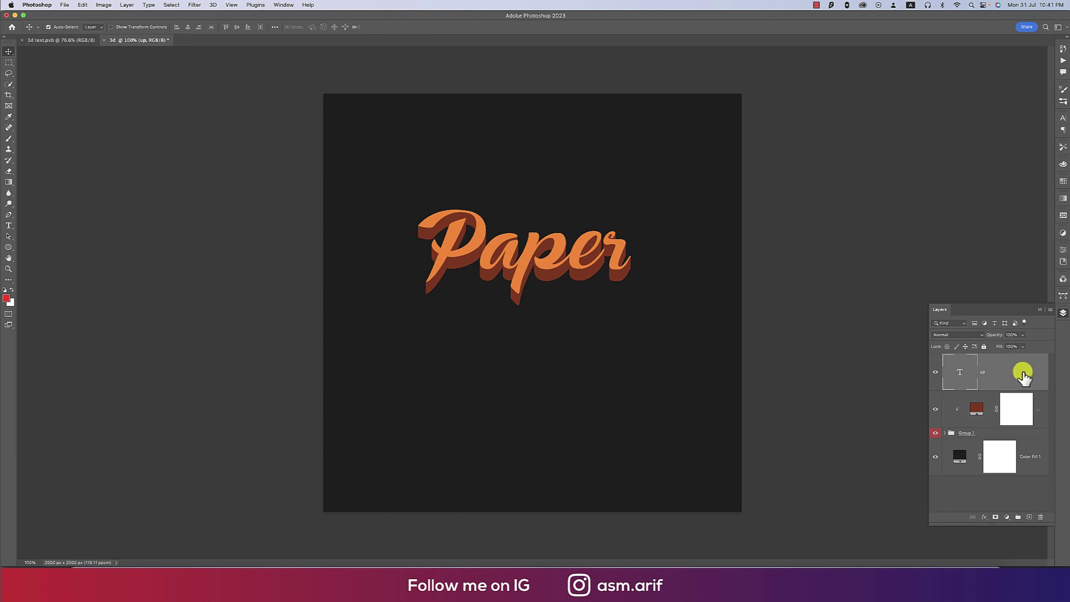
click(1010, 430)
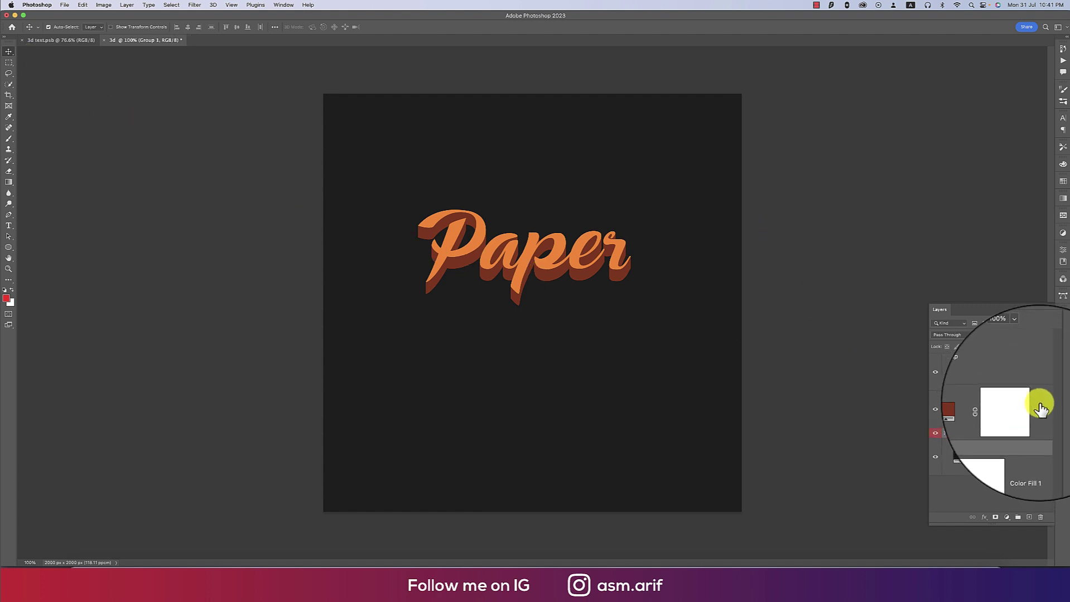
key(ctrl+g)
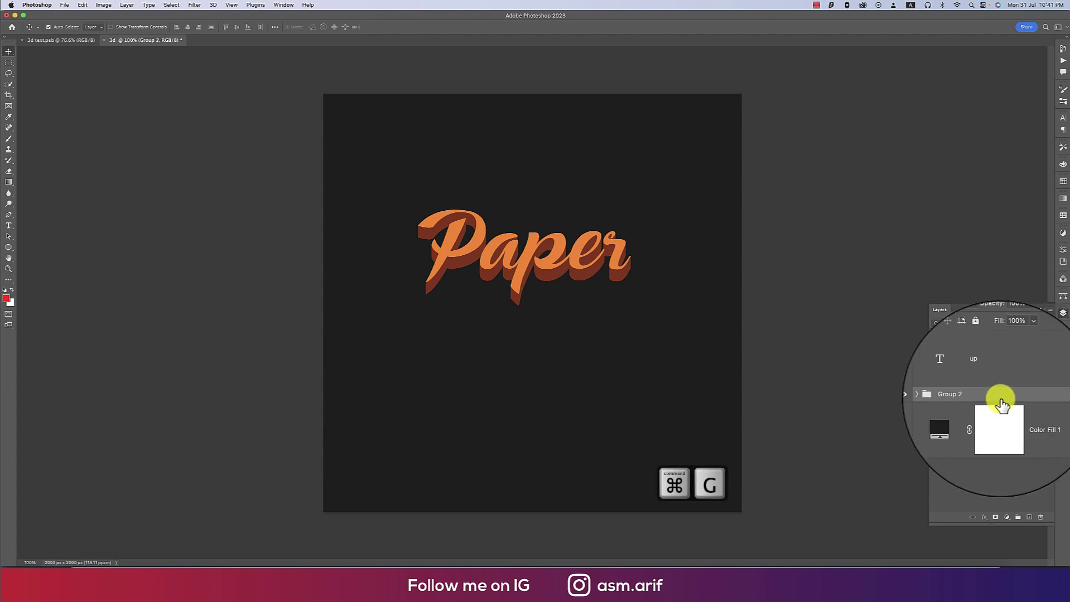
key(shift+s)
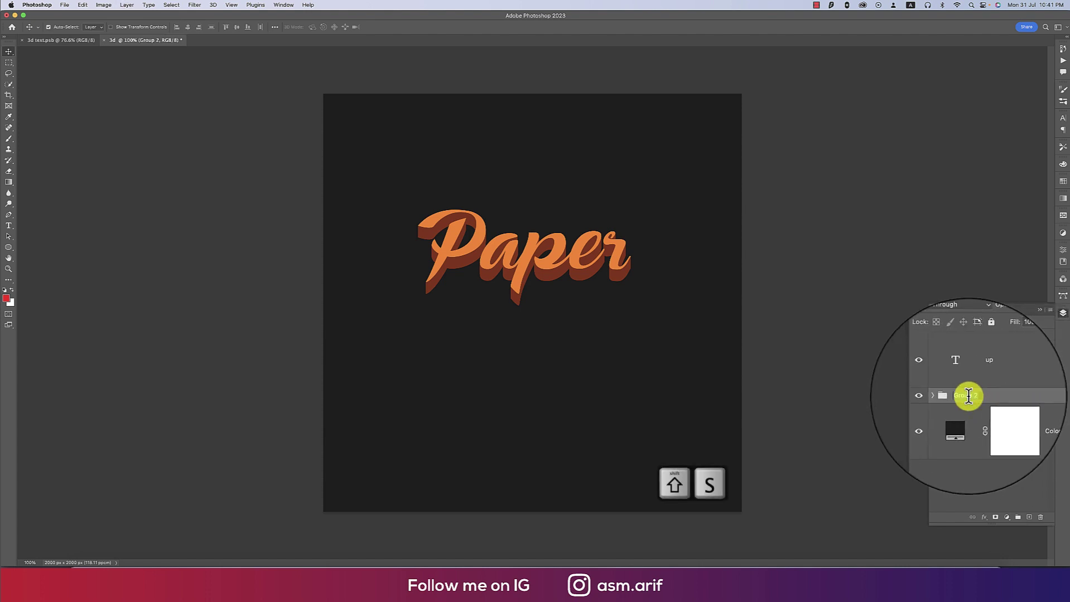
text(hadow)
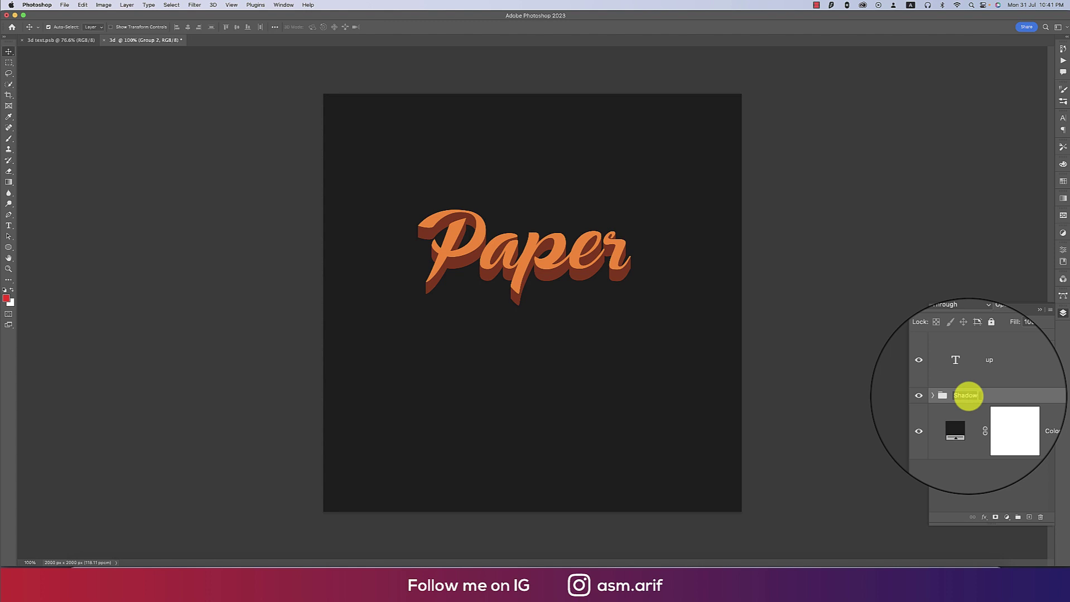
key(Return)
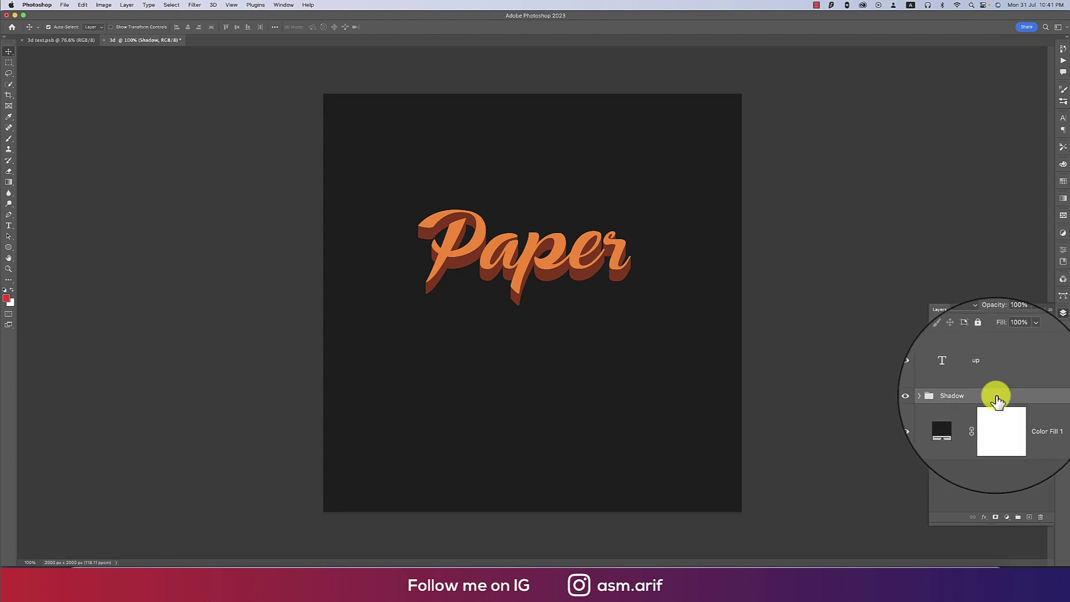
click(944, 397)
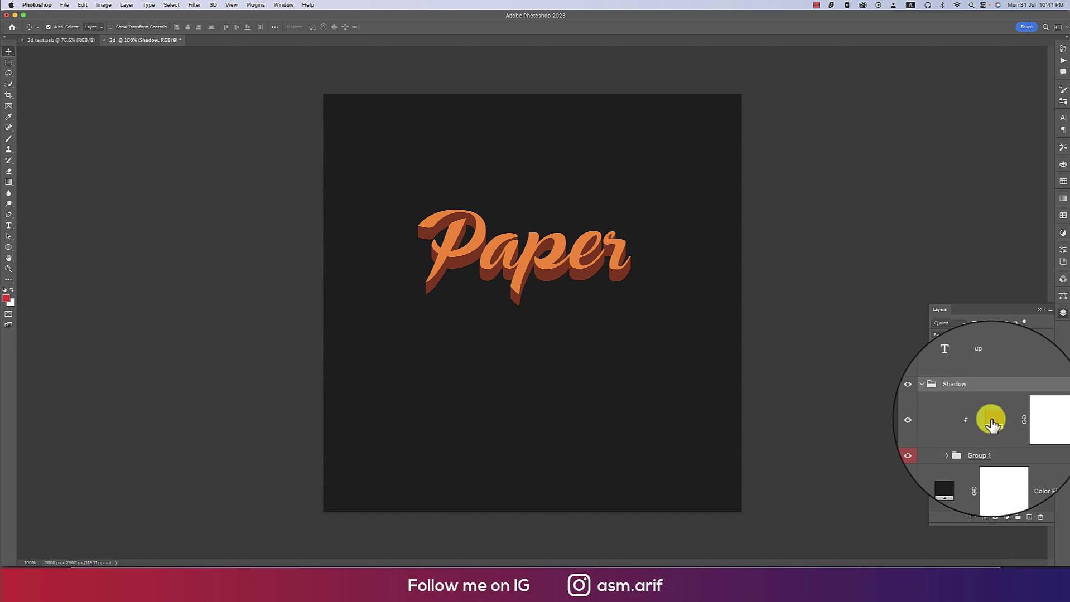
click(944, 398)
Give the 'up' layer an orange label and rename it 'Text'
click(991, 381)
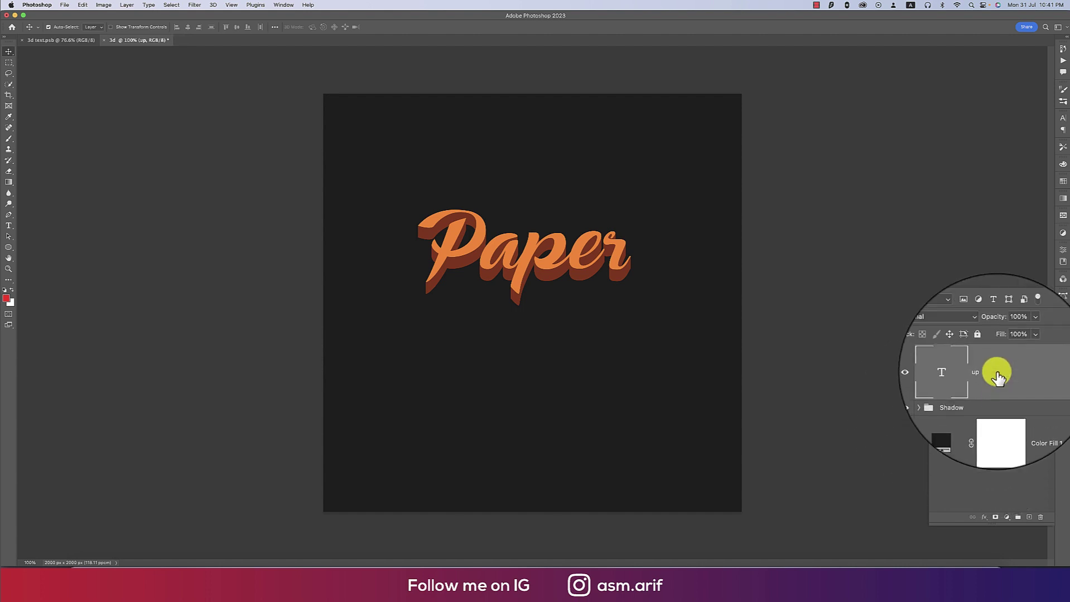
right_click(942, 364)
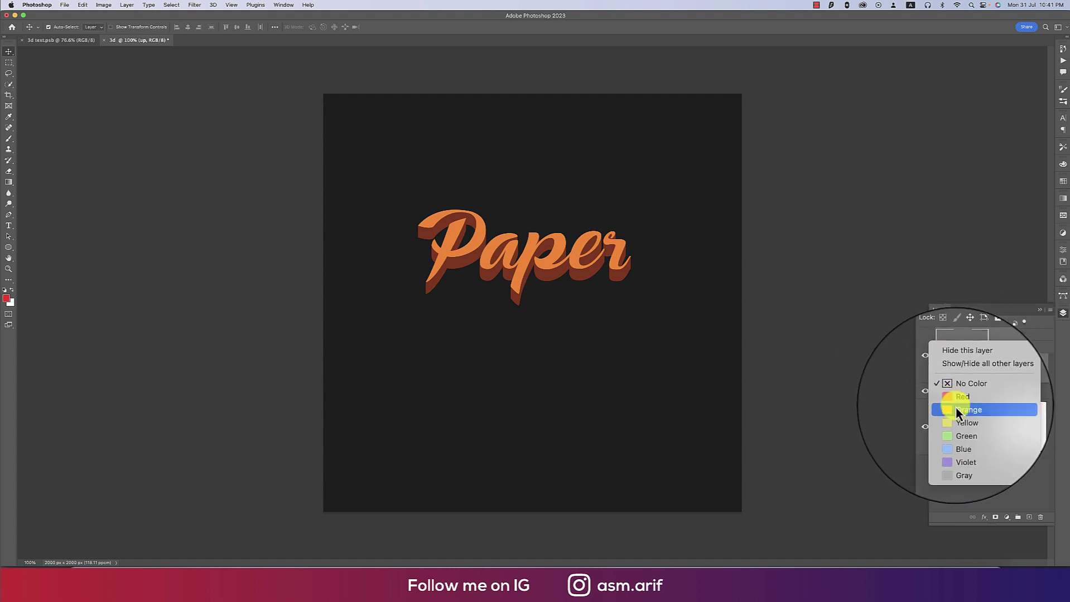
click(955, 410)
right_click(936, 395)
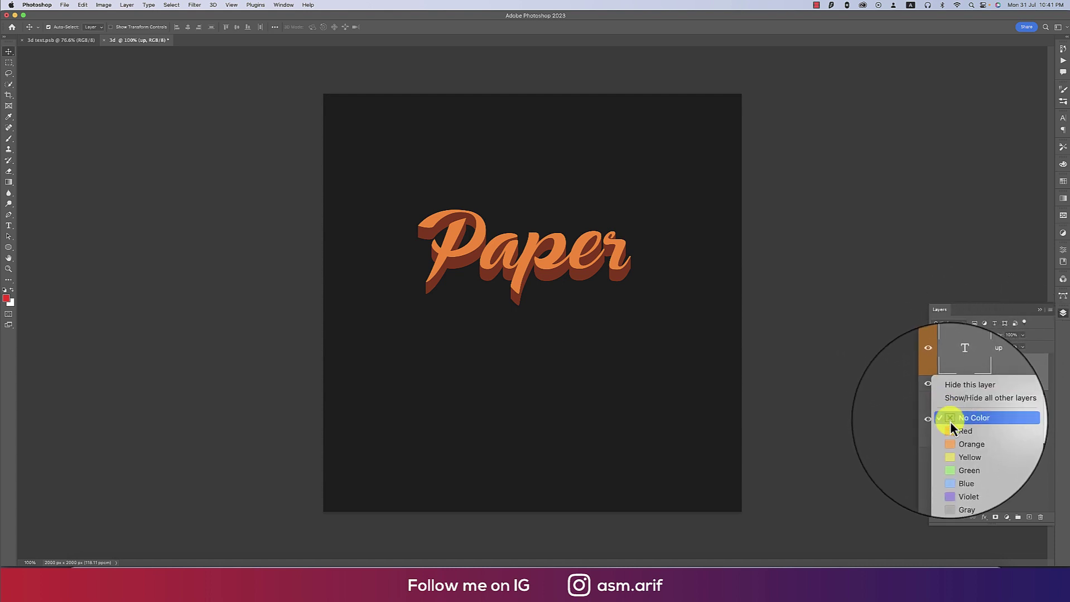
key(Escape)
double_click(981, 371)
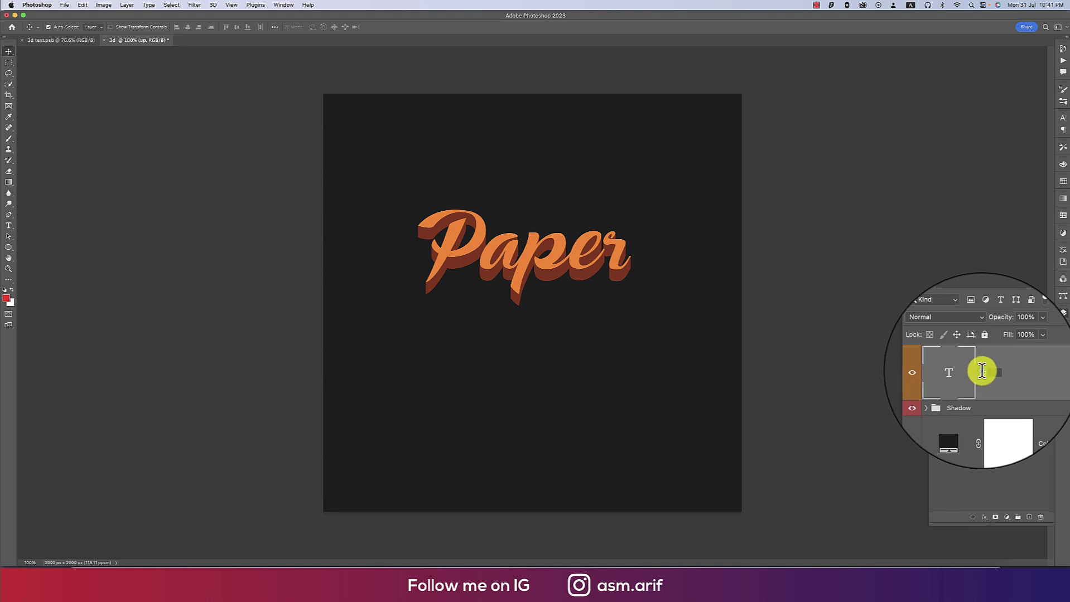
text(Te)
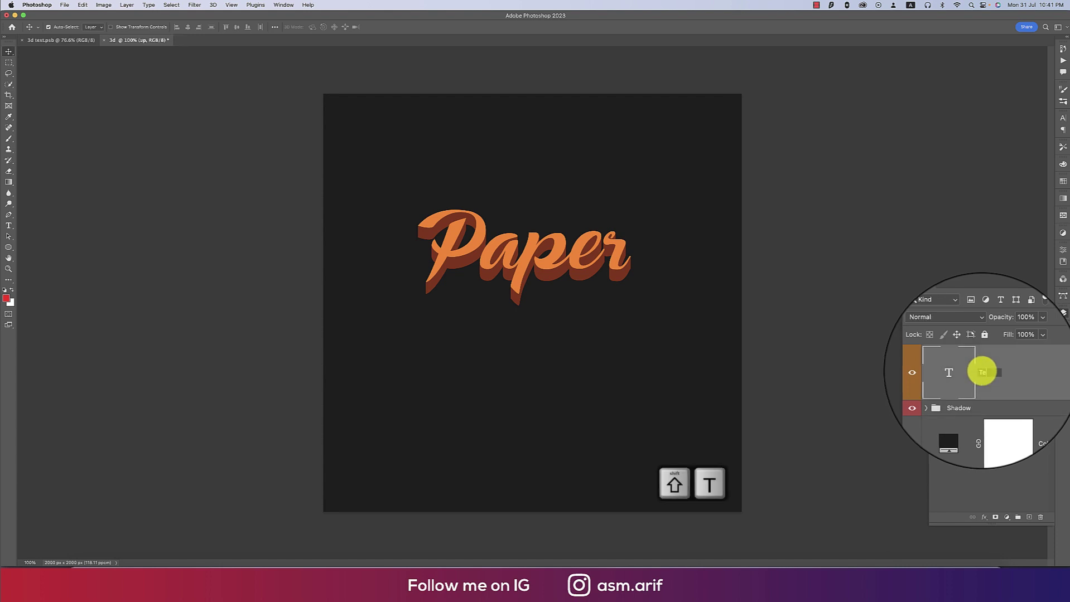
text(xt)
key(Return)
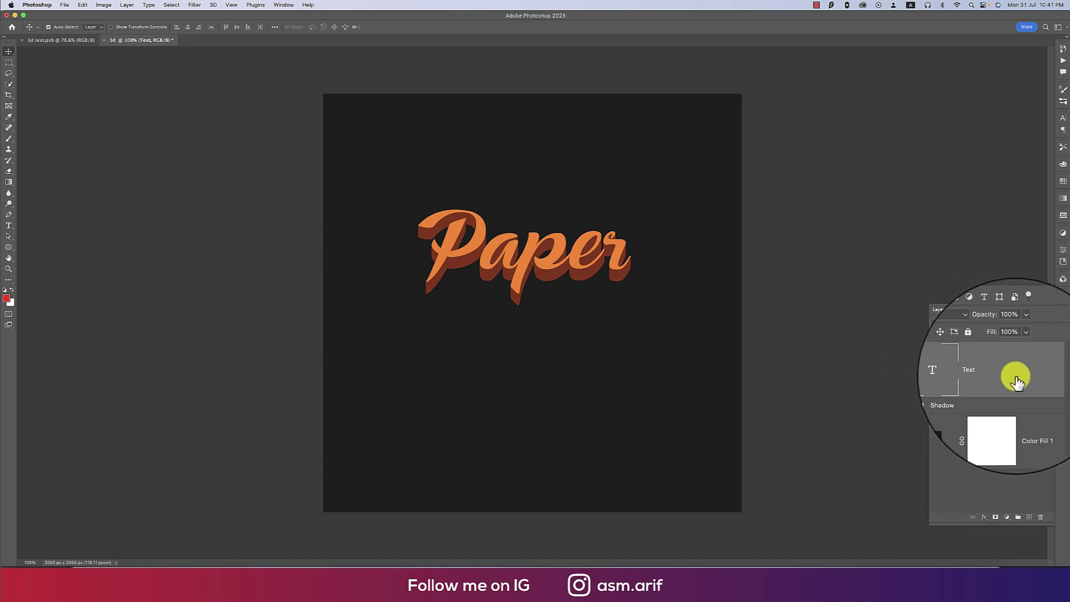
Group the Text layer and Shadow group into a group named 'Main'
click(1010, 398)
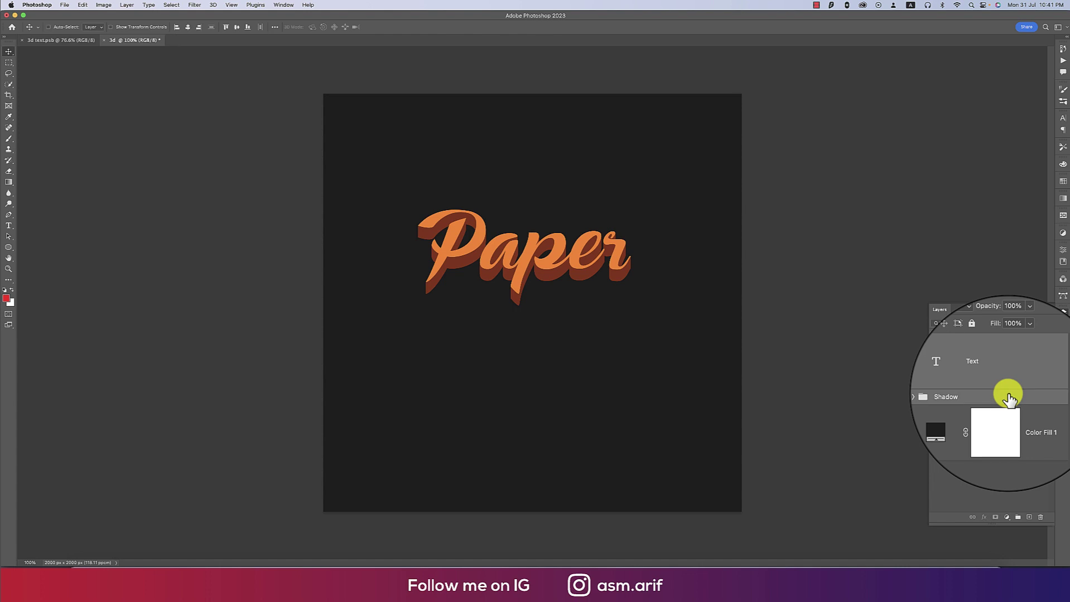
key(super+g)
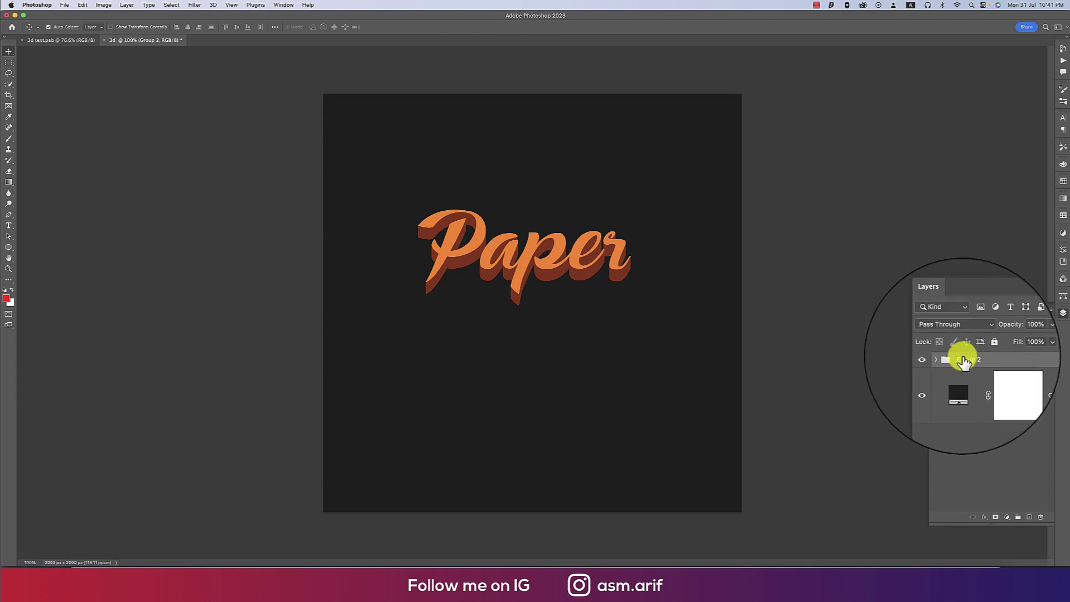
text(Main)
key(Return)
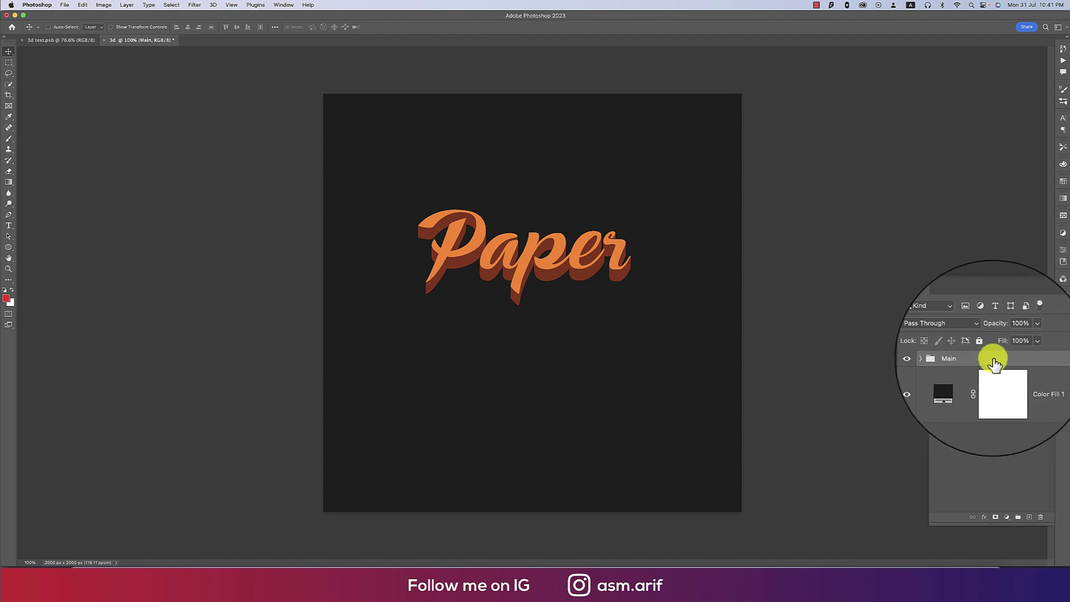
Align the Main group to the horizontal and vertical centre of the canvas
key(super+a)
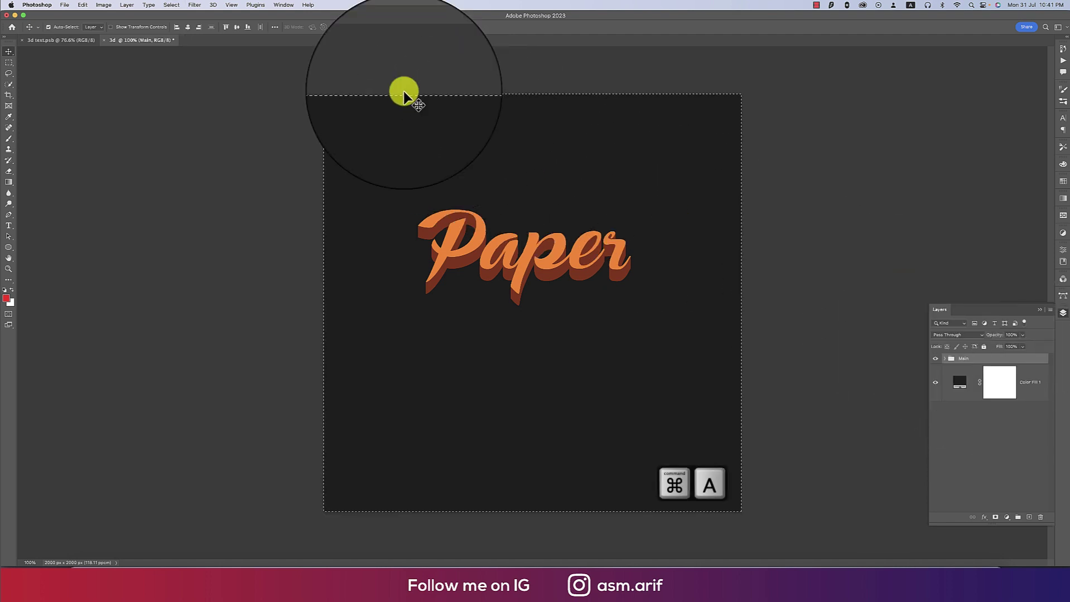
click(240, 29)
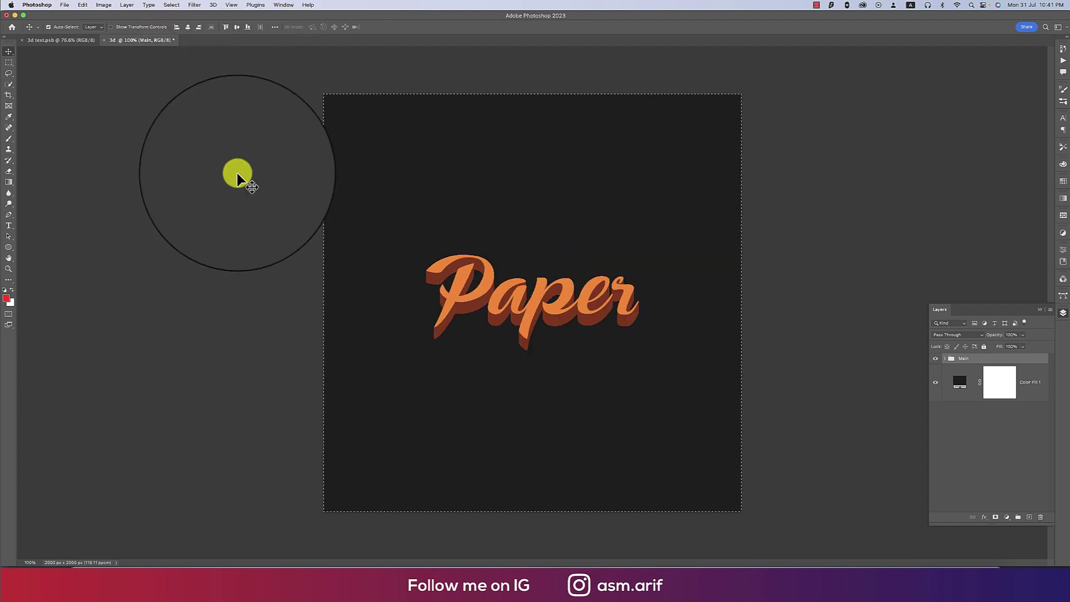
key(super+d)
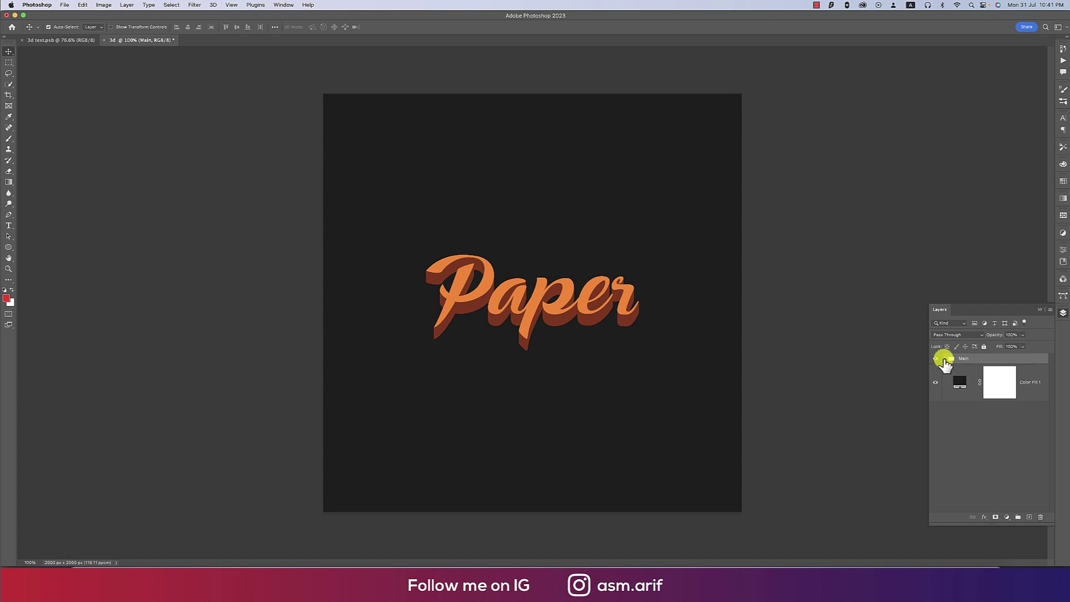
Apply a Bevel & Emboss style with Contour to the Text layer
click(944, 359)
click(1028, 389)
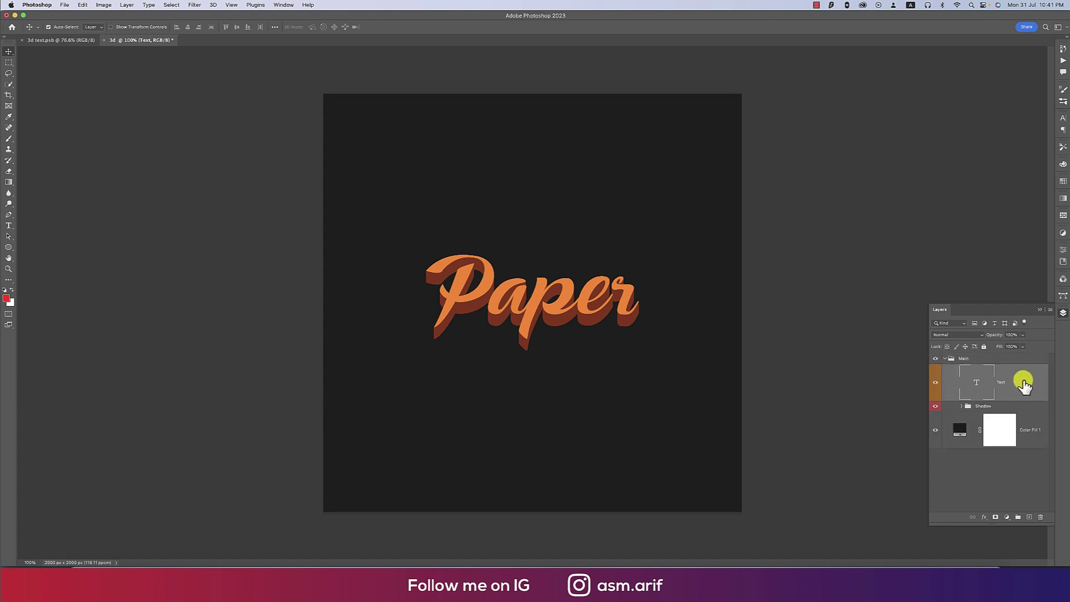
right_click(1029, 388)
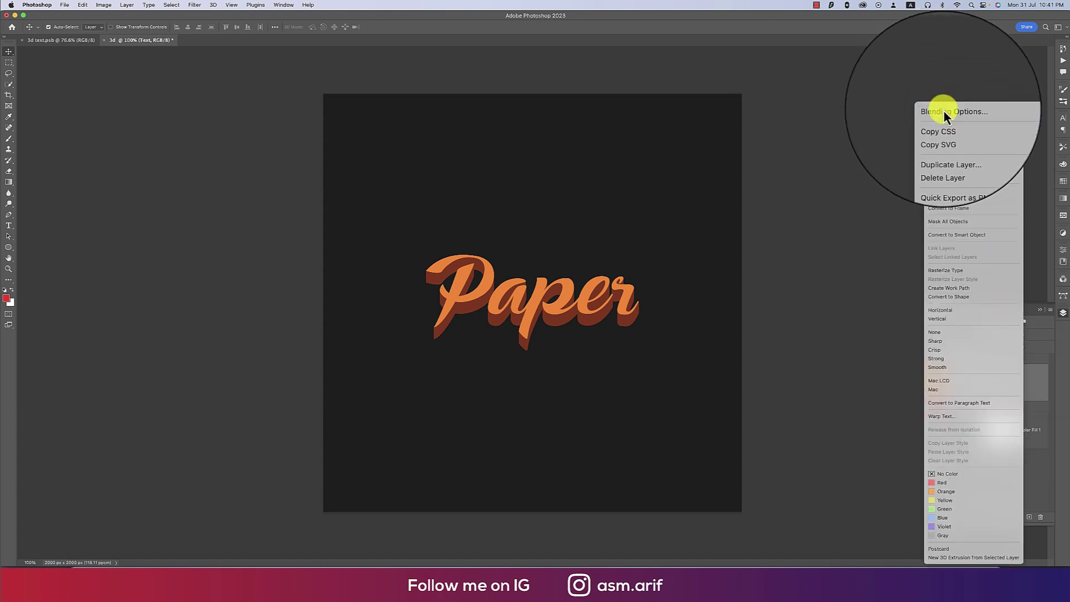
click(944, 109)
mouse_move(140, 44)
mouse_down()
mouse_move(240, 49)
mouse_move(218, 46)
mouse_up()
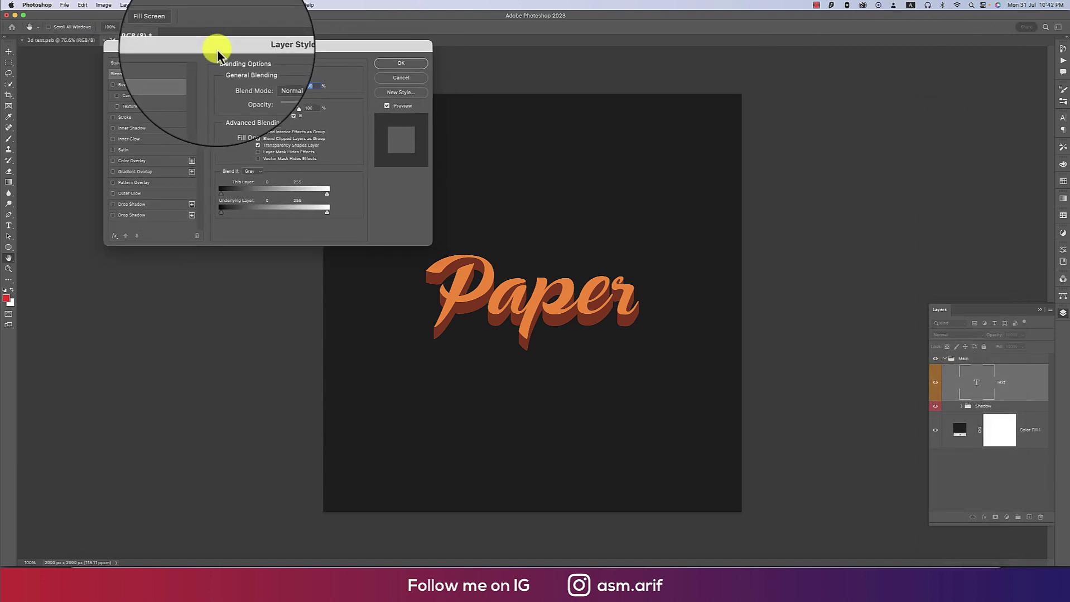
click(118, 98)
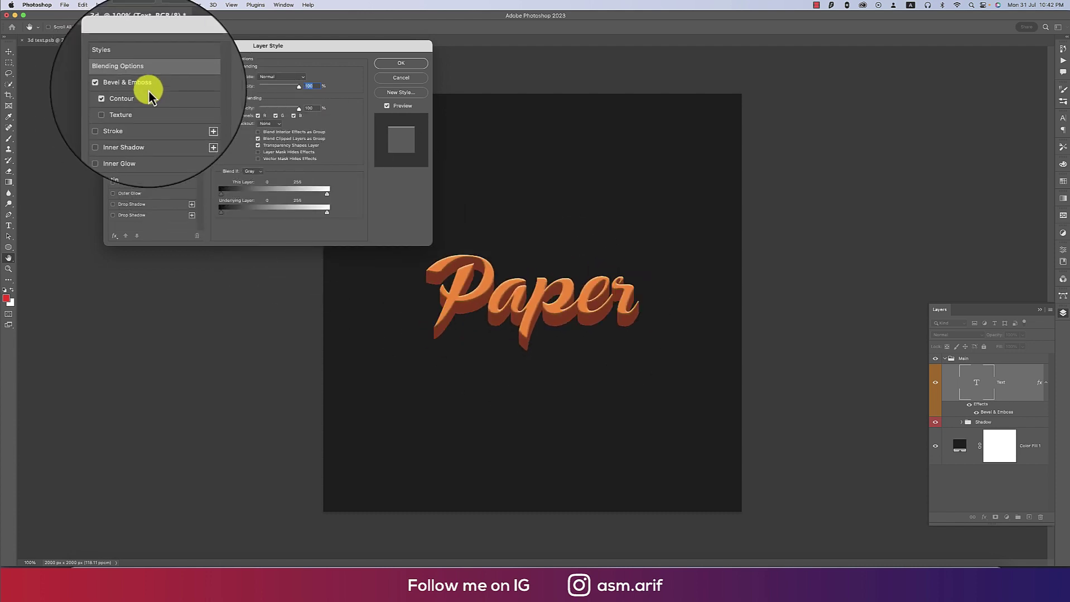
click(134, 96)
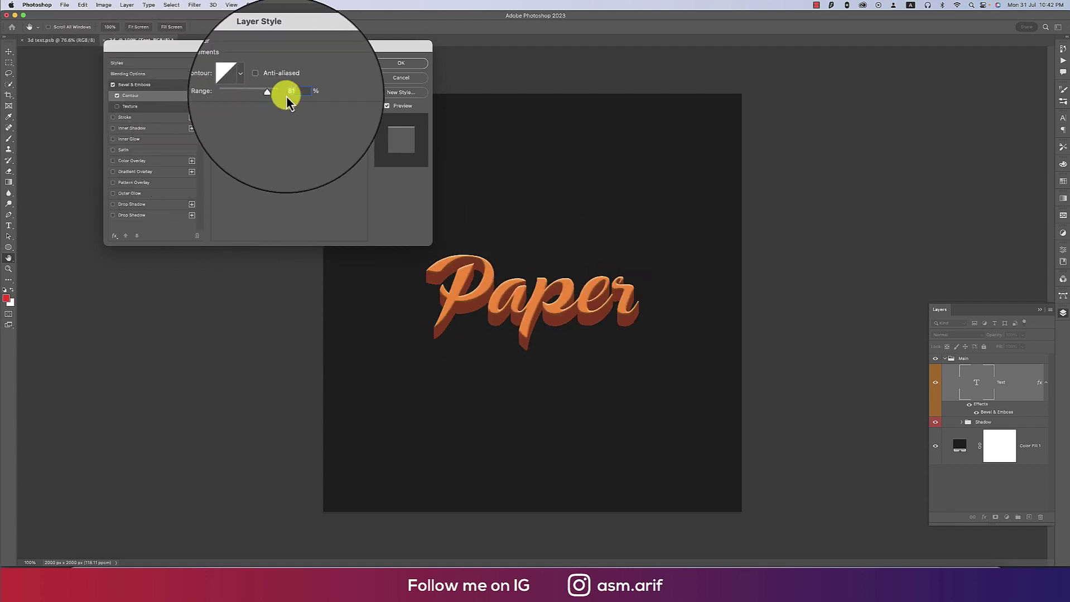
click(401, 63)
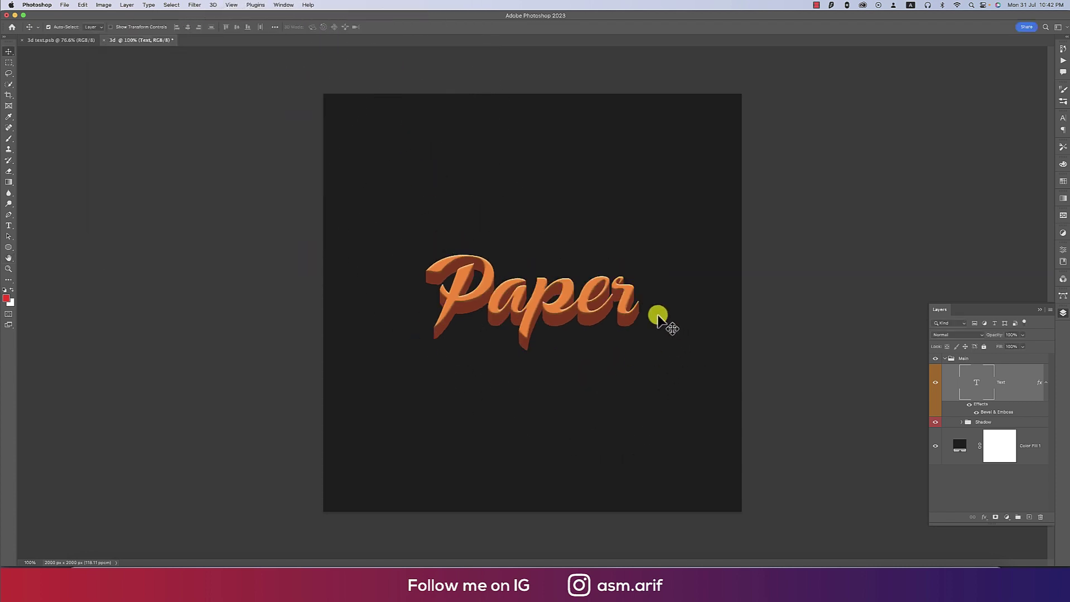
click(215, 5)
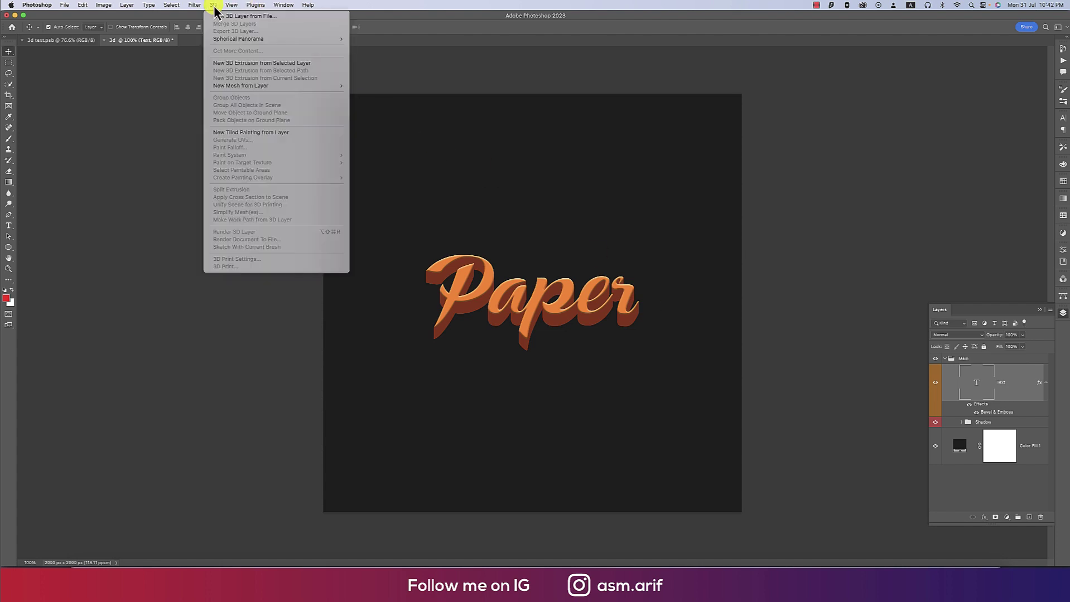
click(133, 118)
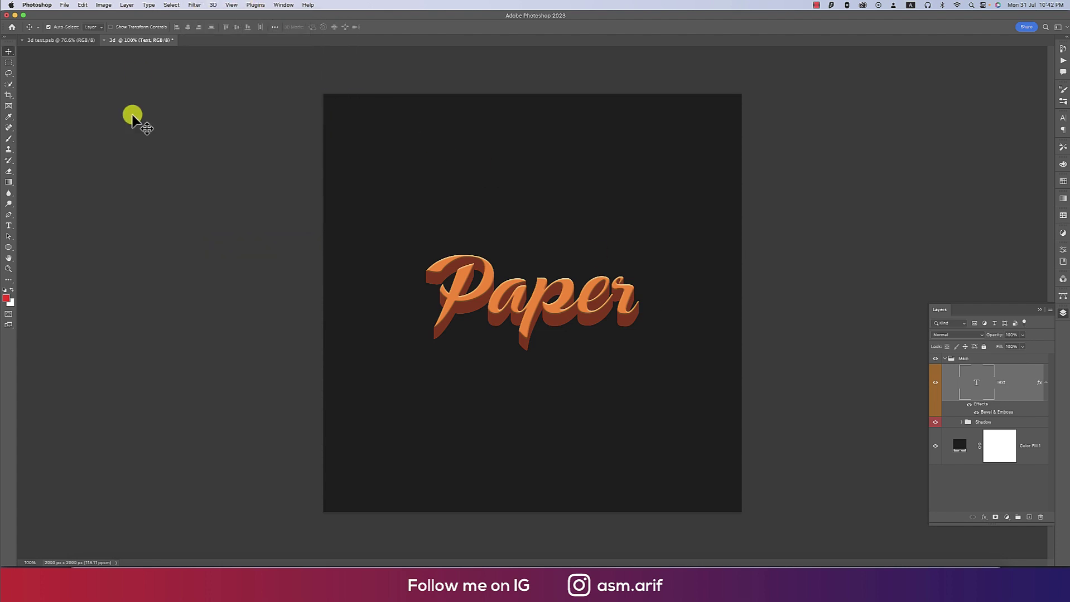